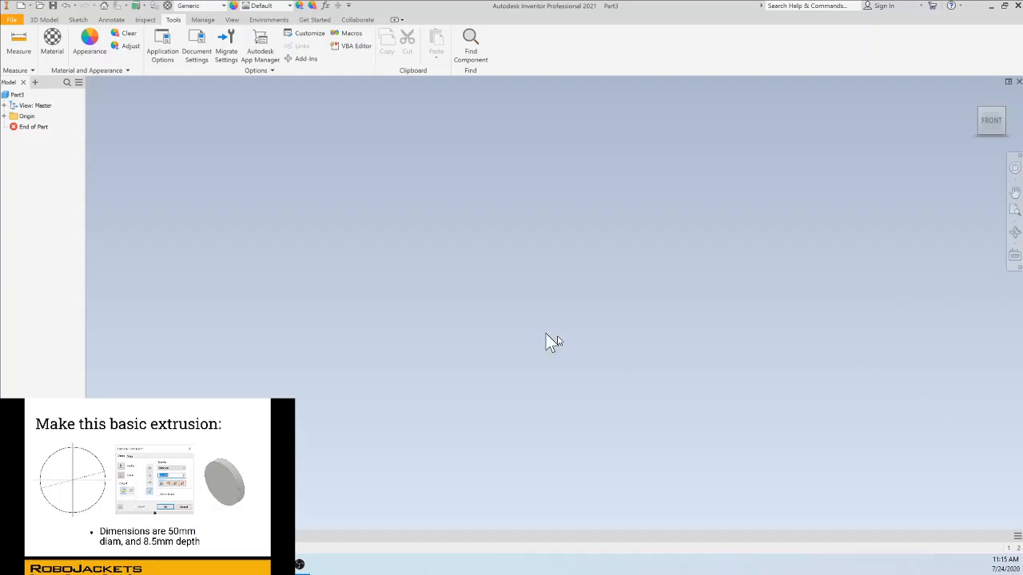
- Sketch a 50 mm diameter circle centred on the origin of the top origin plane and finish the sketch
click(76, 19)
click(20, 40)
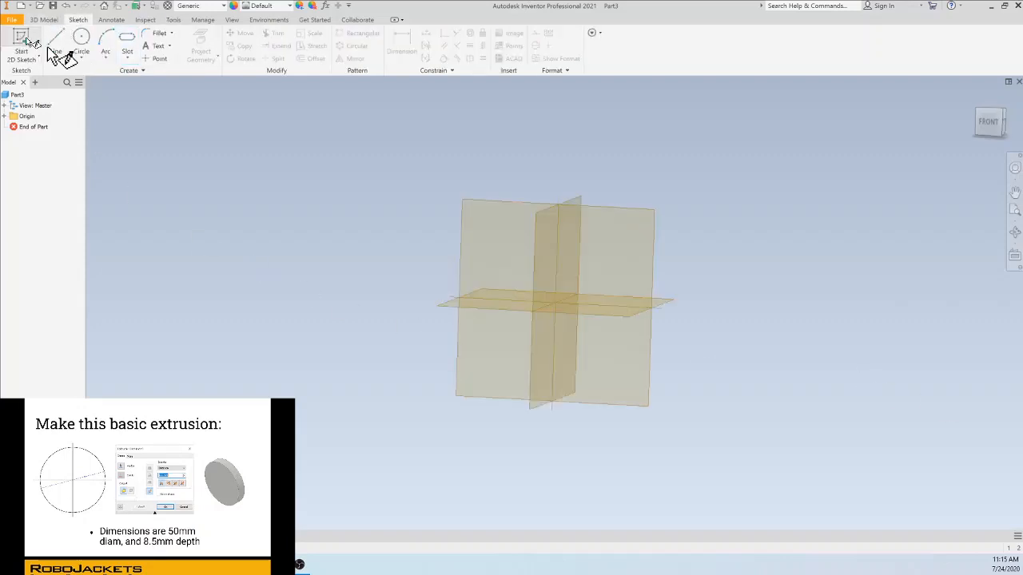
click(543, 342)
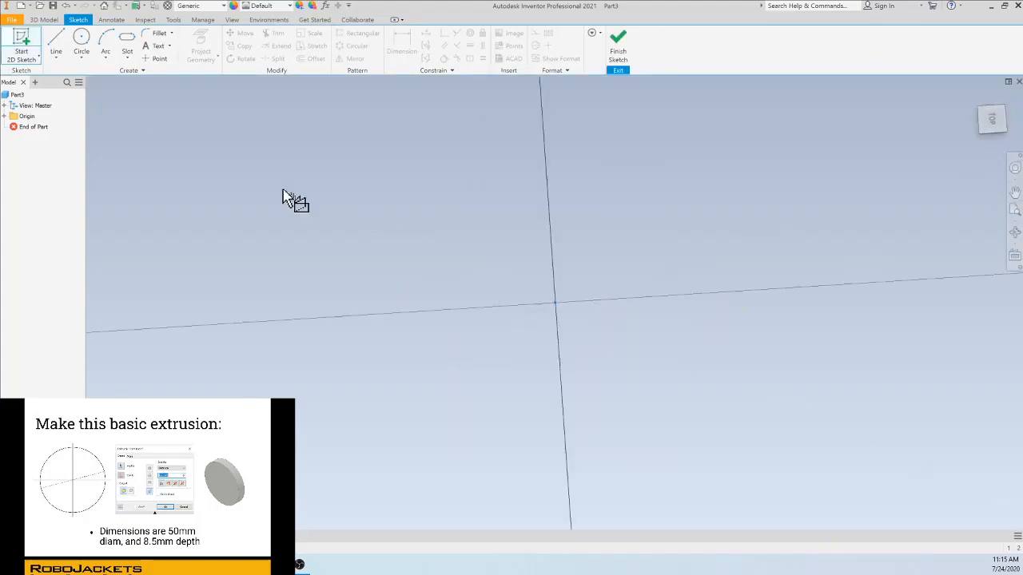
click(81, 44)
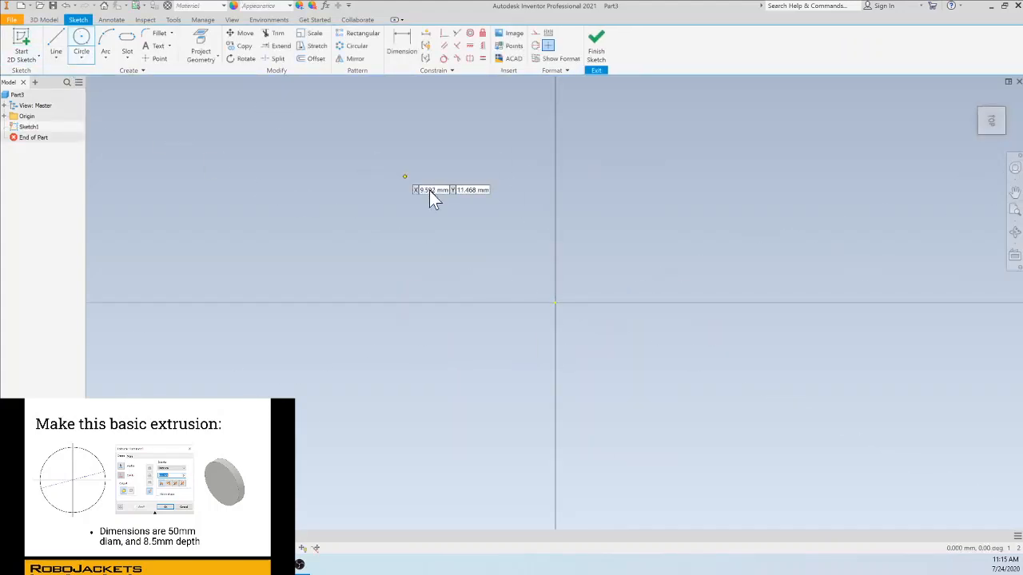
click(556, 302)
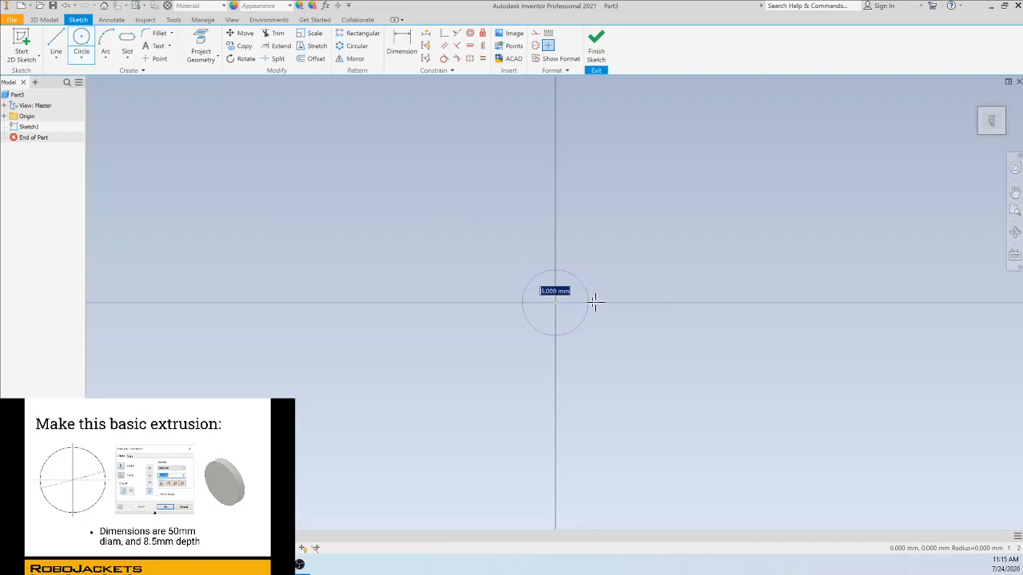
text(5)
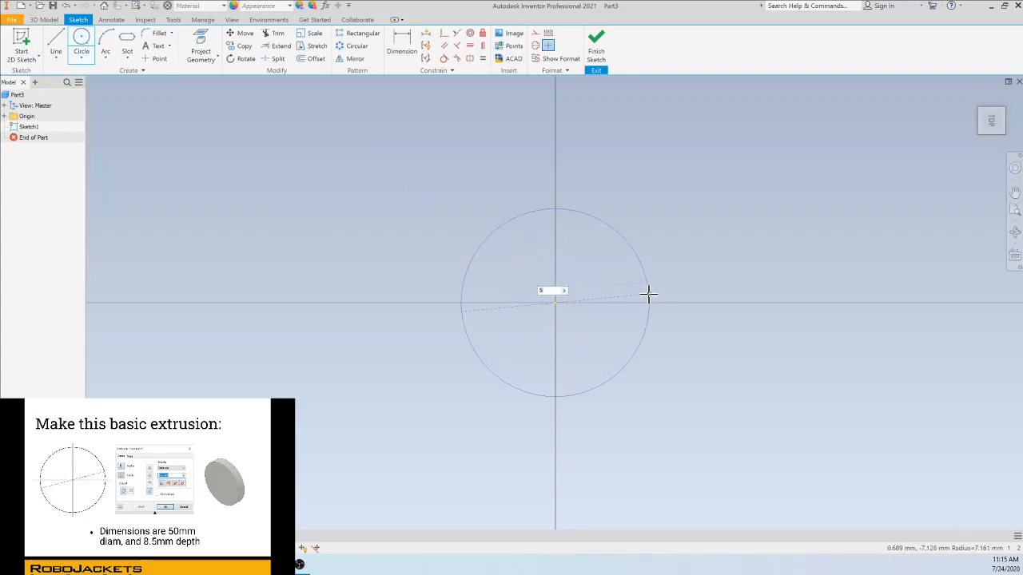
text(0)
key(Return)
click(596, 44)
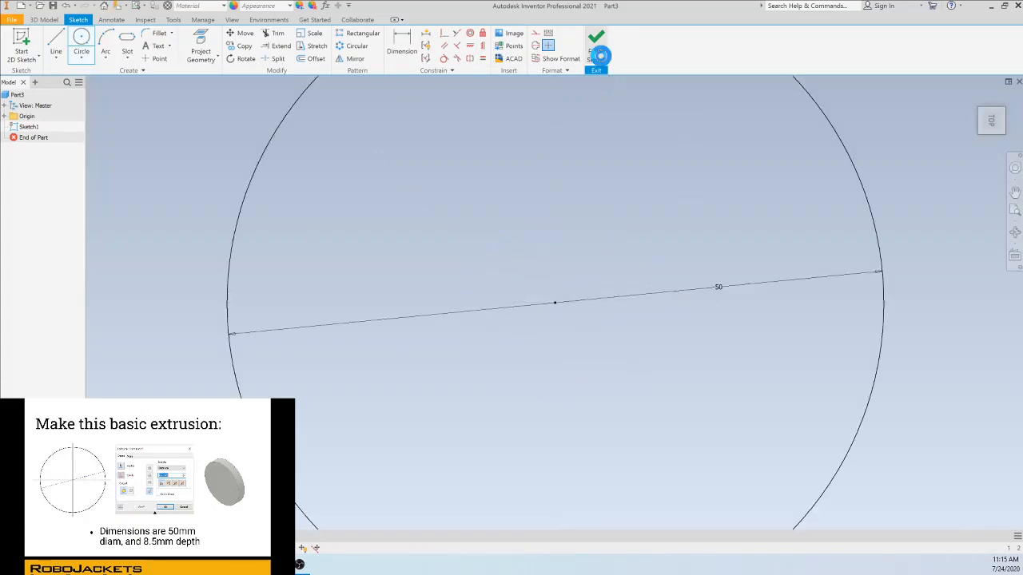
- Extrude the circle profile 8.5 mm into a solid disk
click(58, 47)
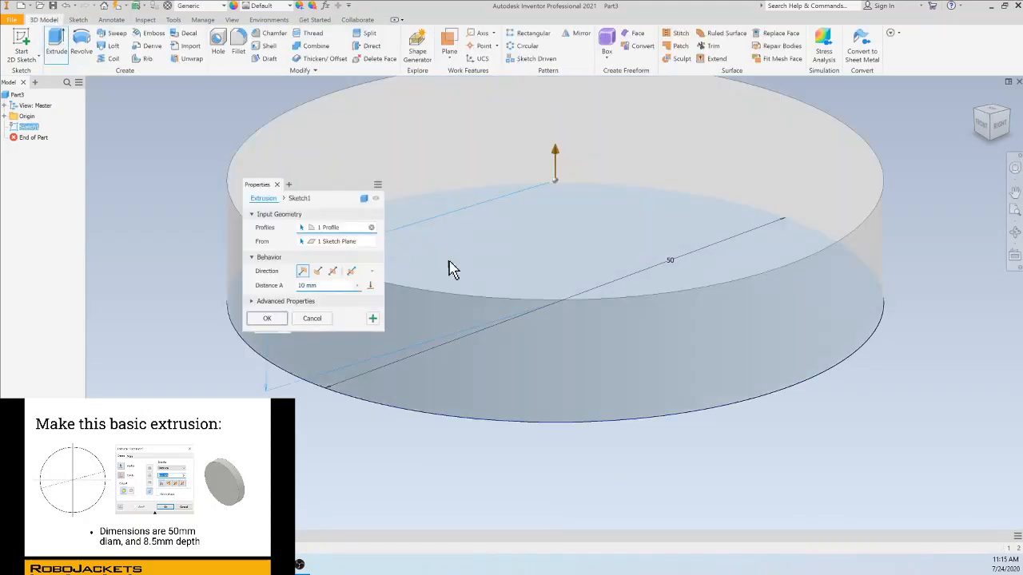
click(328, 286)
text(8.5)
key(Return)
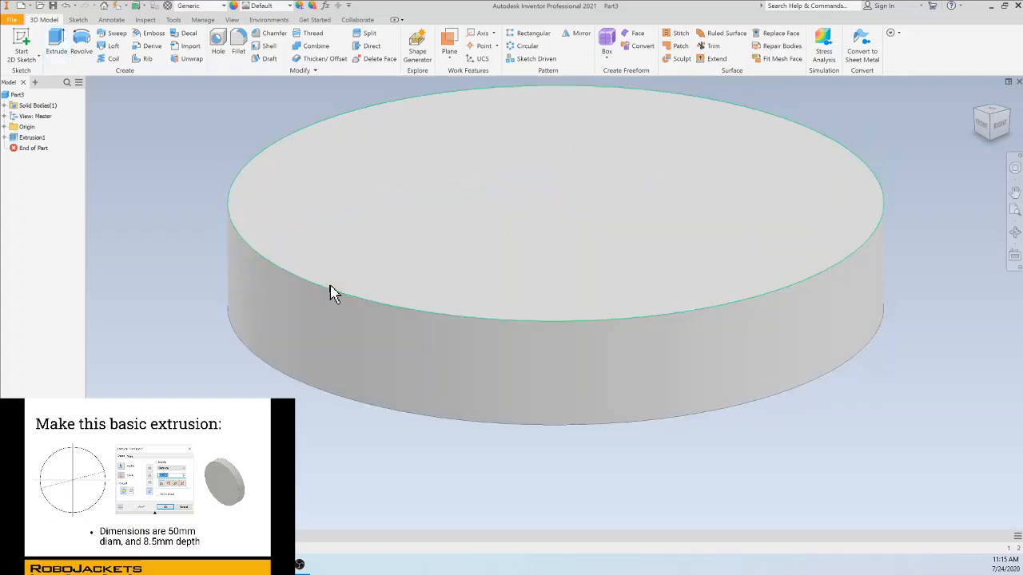
- Create a sketch on the disk's top face with a point at its centre and finish the sketch
scroll(330, 286, down, 3)
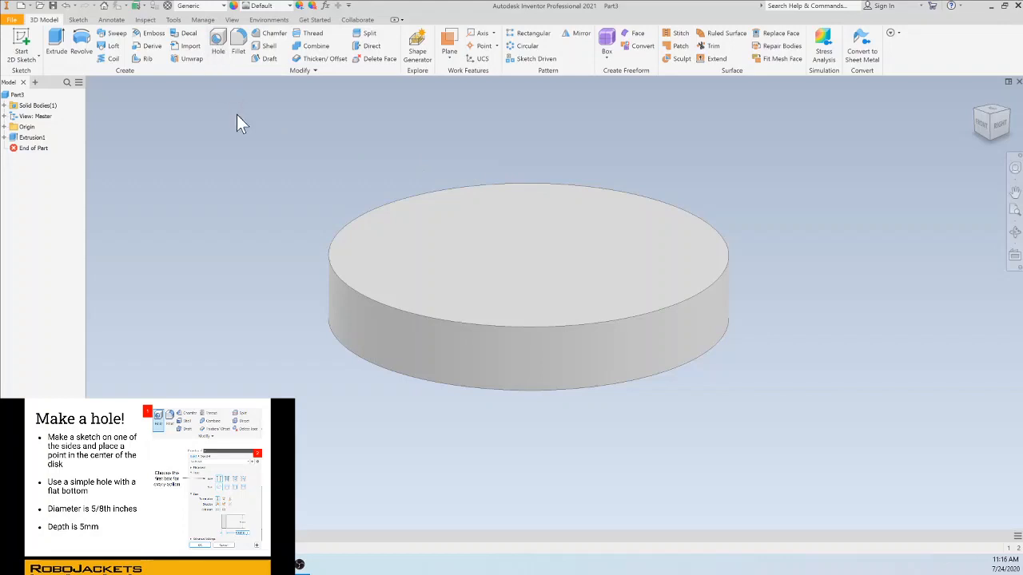
click(22, 44)
click(529, 232)
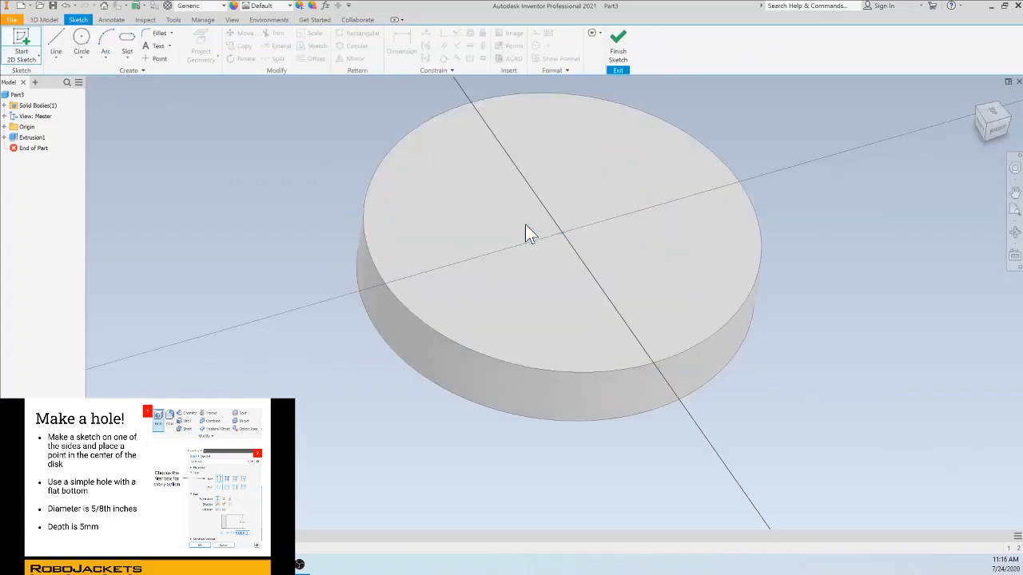
click(157, 59)
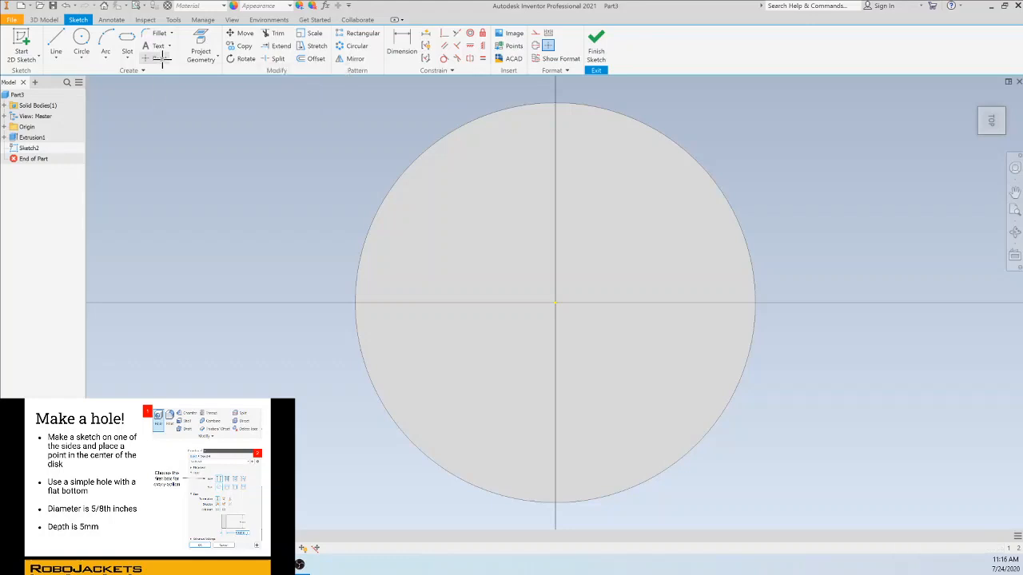
click(555, 302)
key(Escape)
click(591, 55)
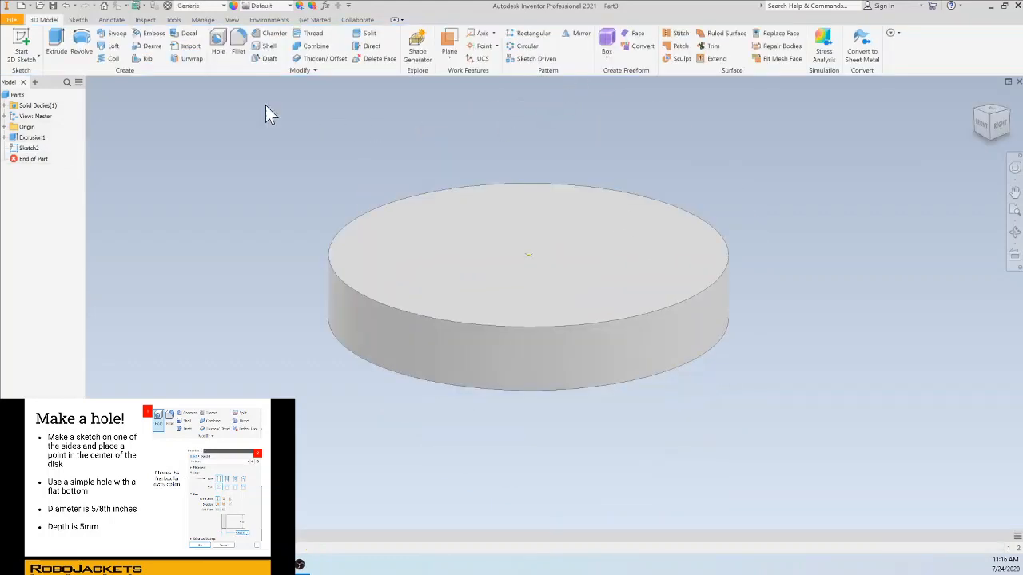
- Cut a simple flat-bottomed hole at the centre point with distance termination, 5/8 in diameter and 5 mm depth
click(221, 45)
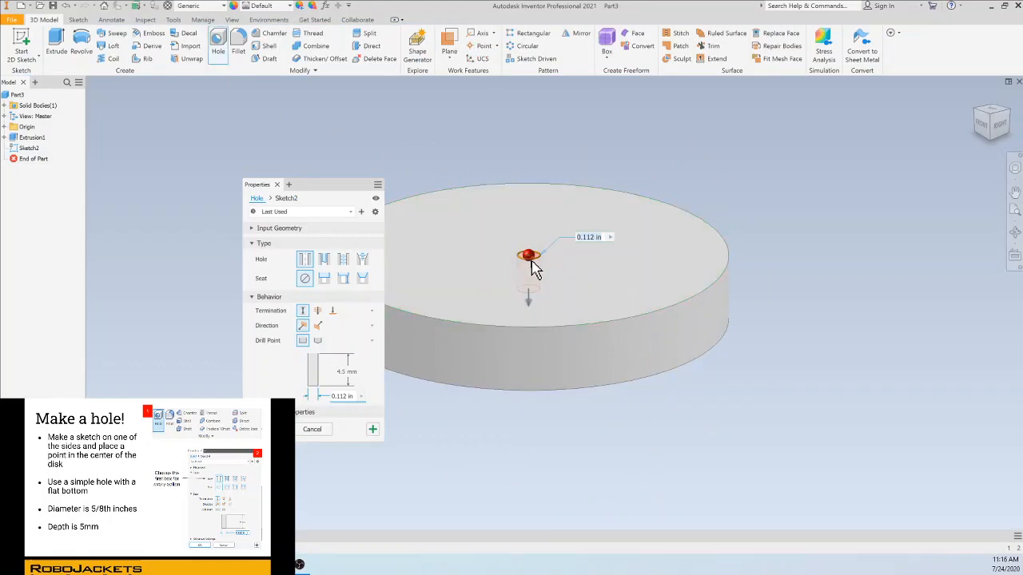
click(317, 310)
click(303, 312)
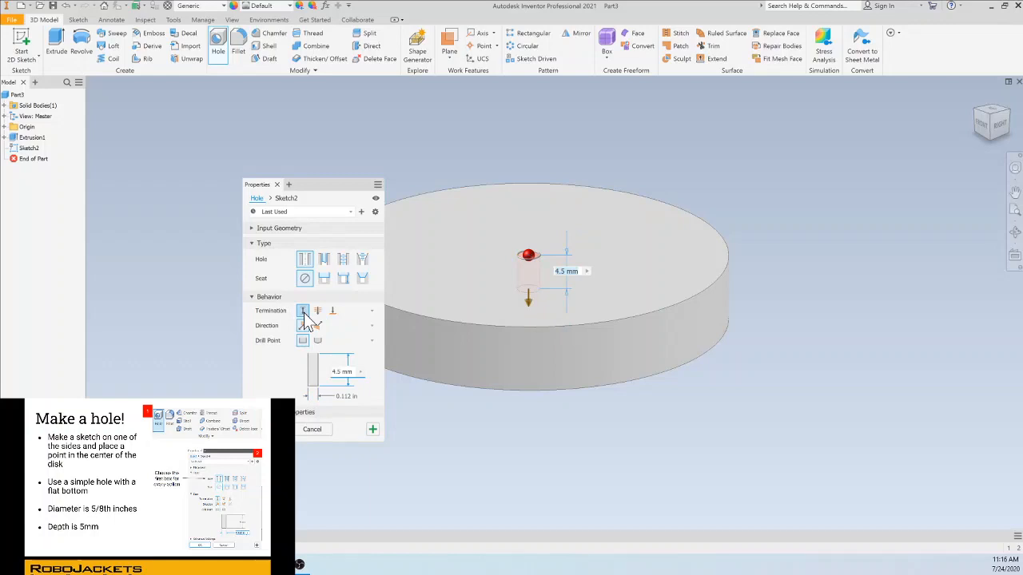
click(348, 373)
text(5)
click(349, 397)
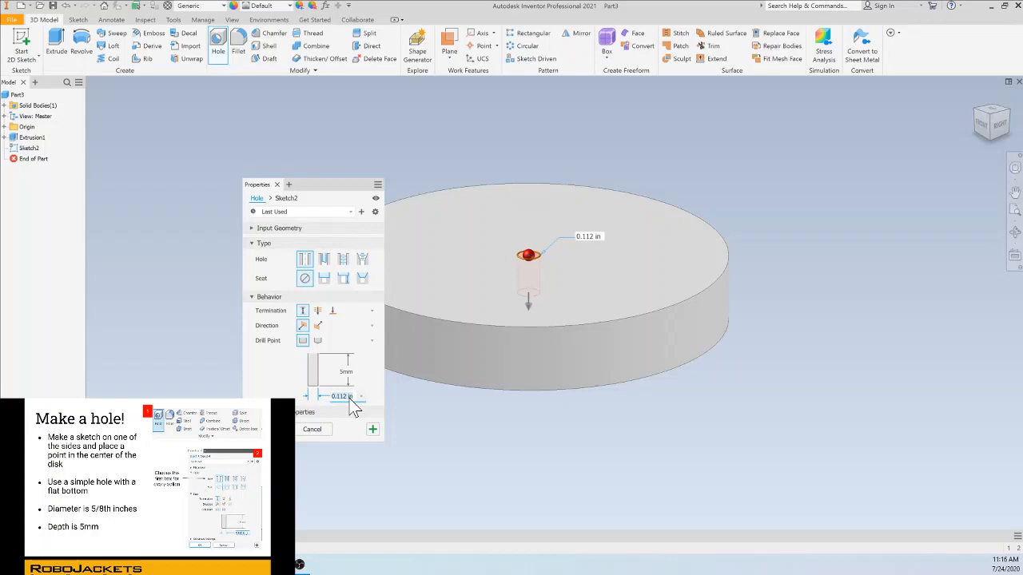
text(5/8 in)
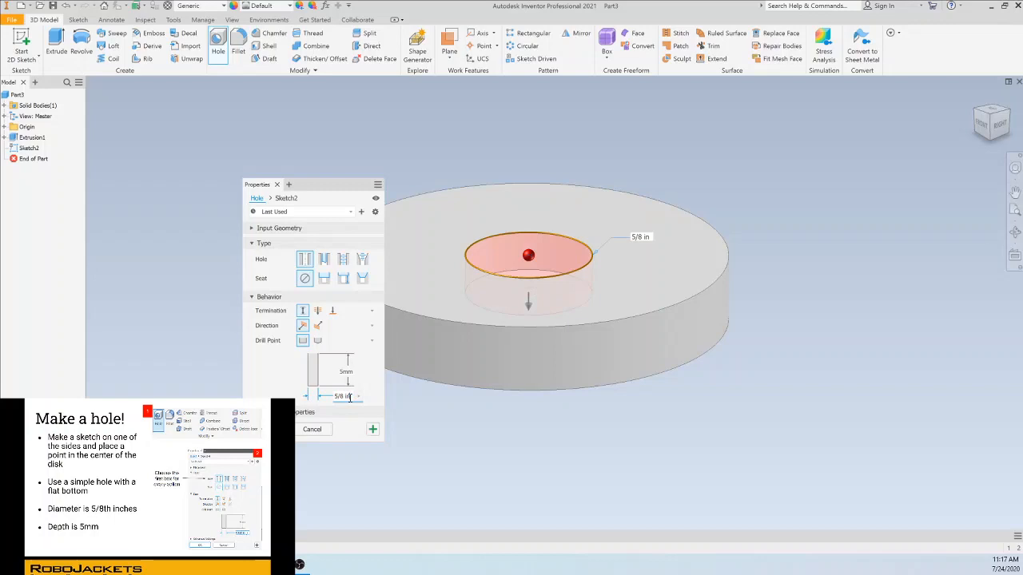
key(Return)
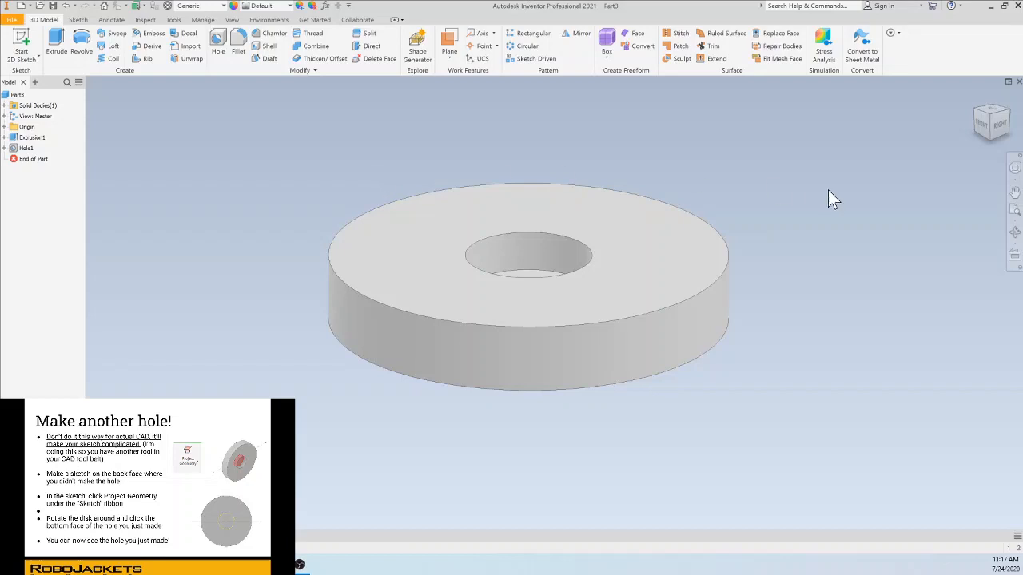
- Start a sketch on the disk's back face and project the existing hole's circular bottom edge into it
scroll(828, 192, up, 5)
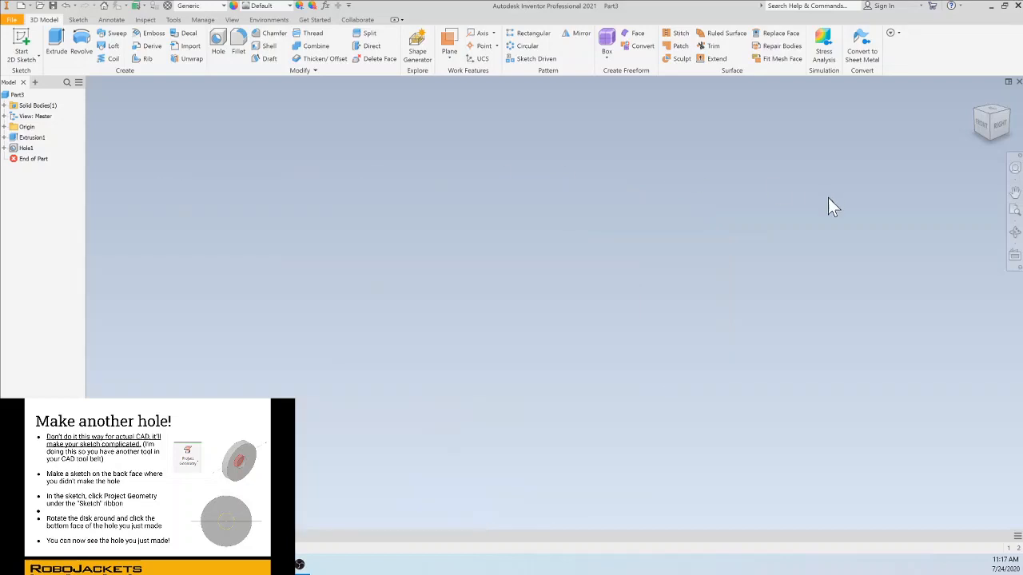
scroll(792, 315, down, 5)
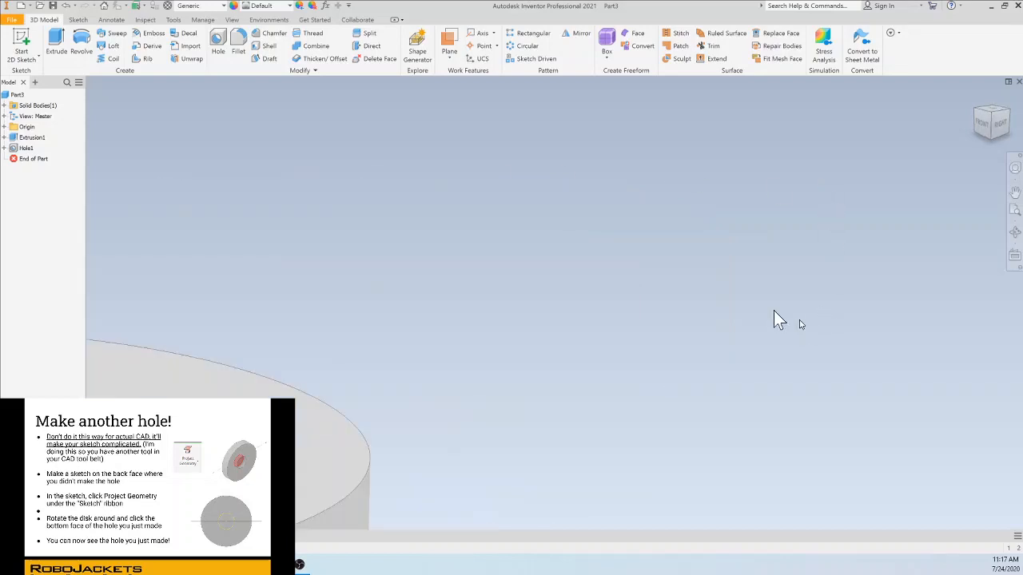
shift+middle_drag(740, 317, 730, 318)
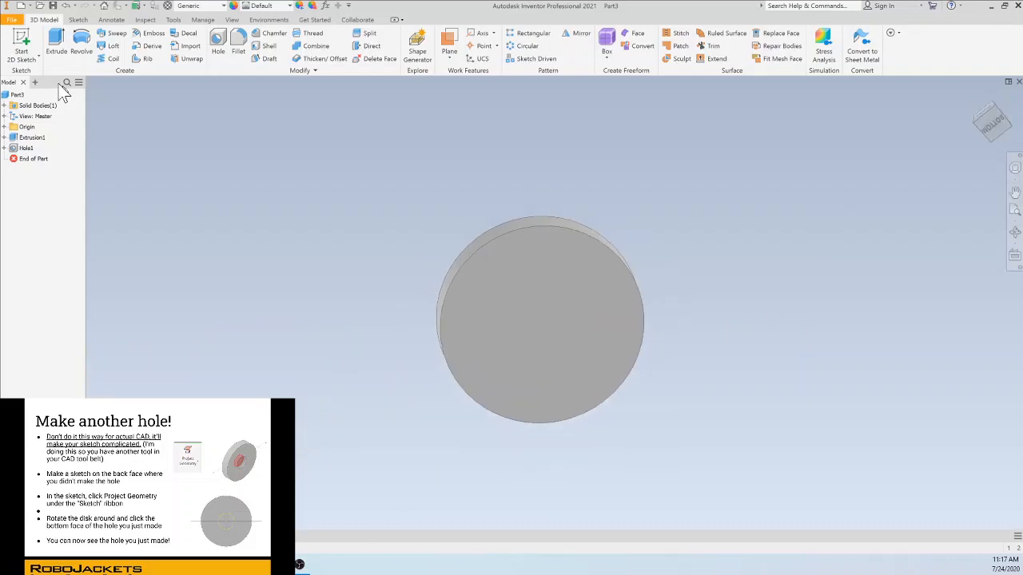
click(23, 40)
click(546, 293)
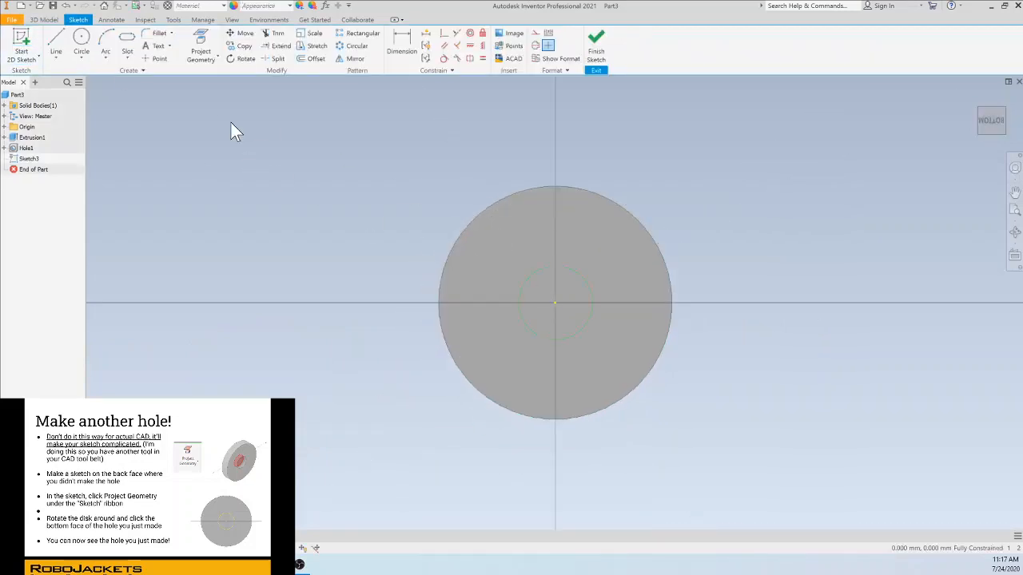
click(203, 48)
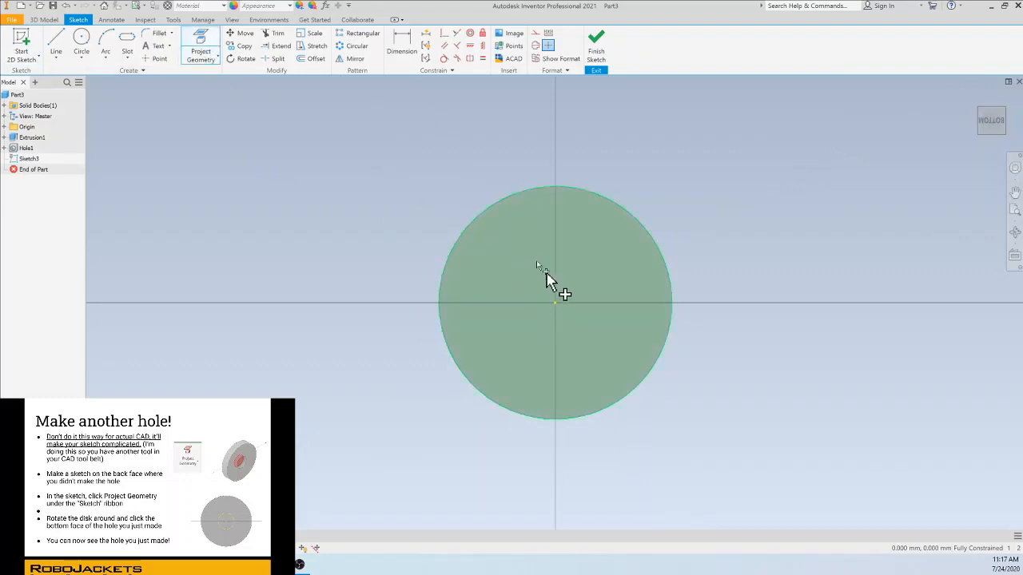
click(550, 279)
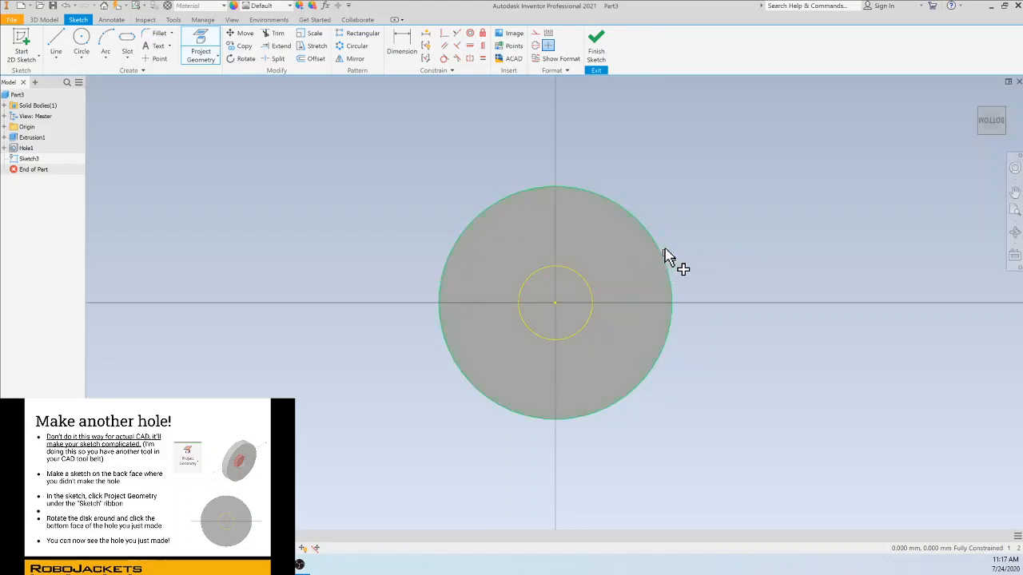
key(Escape)
- Draw a circle of .475 in diameter on the back face, off-centre between the projected hole and the disk's edge
click(83, 36)
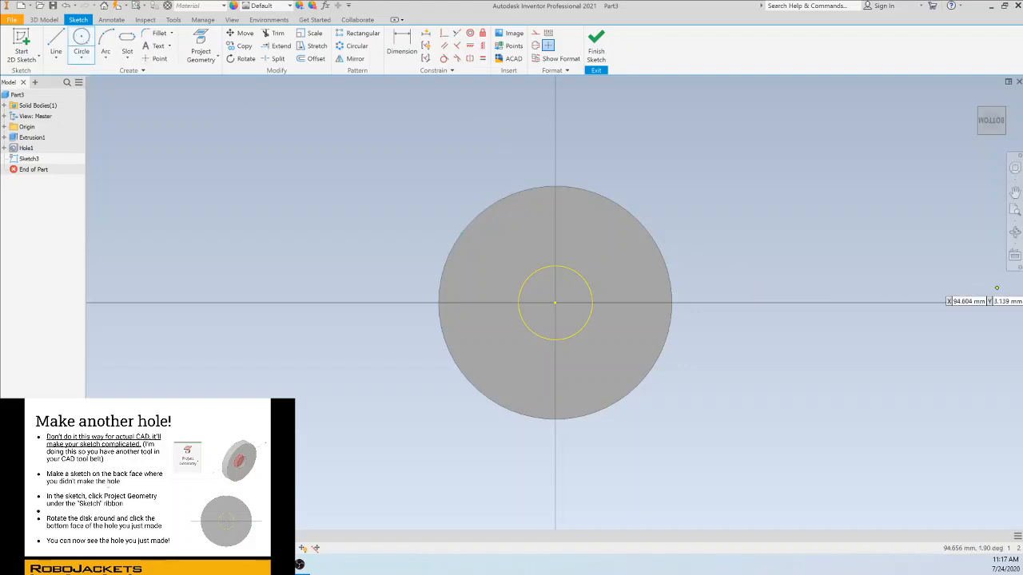
click(607, 250)
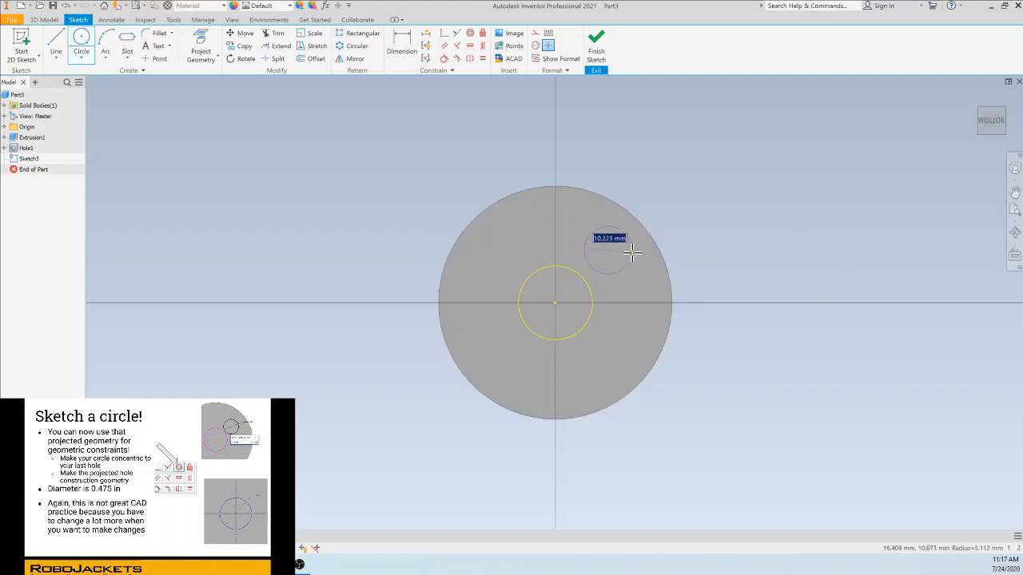
text(.475in)
key(Return)
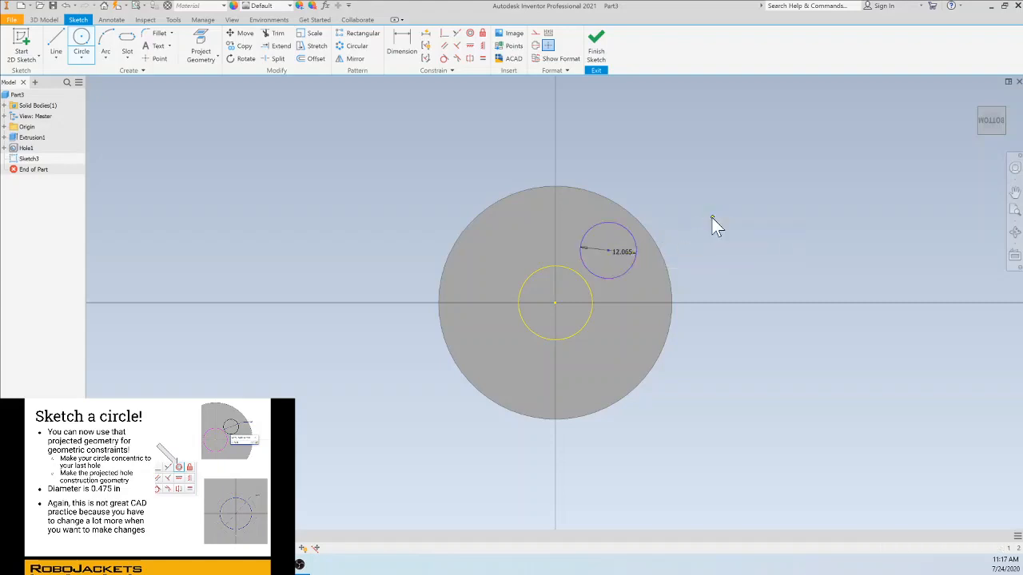
- Make the small circle concentric with the projected hole circle and finish the sketch
click(472, 33)
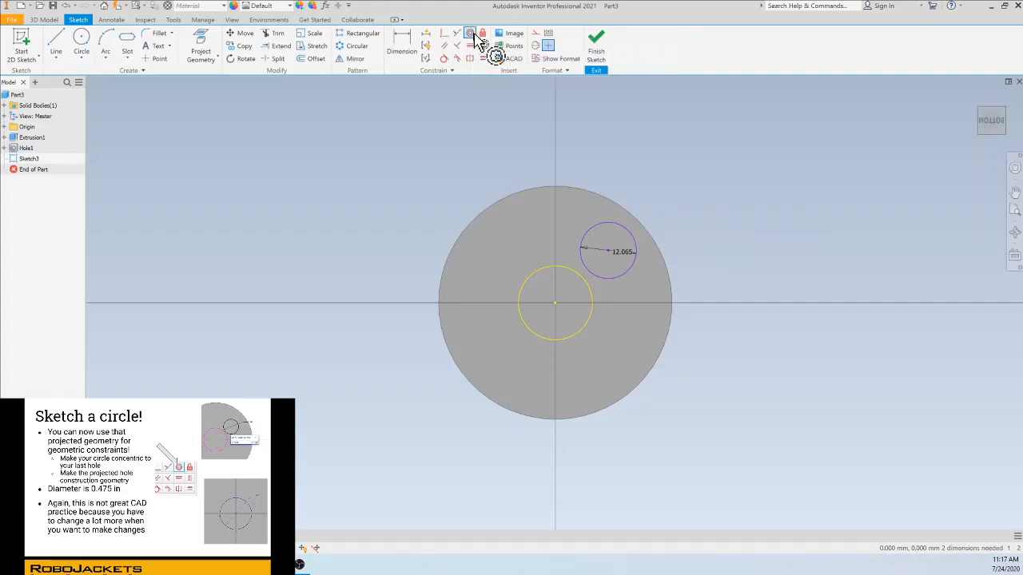
click(619, 226)
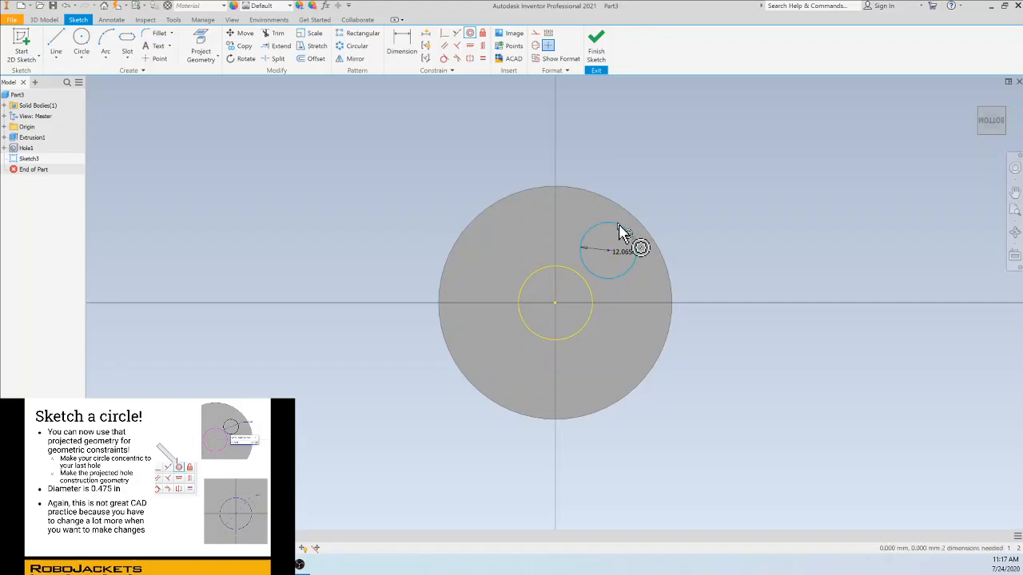
click(592, 305)
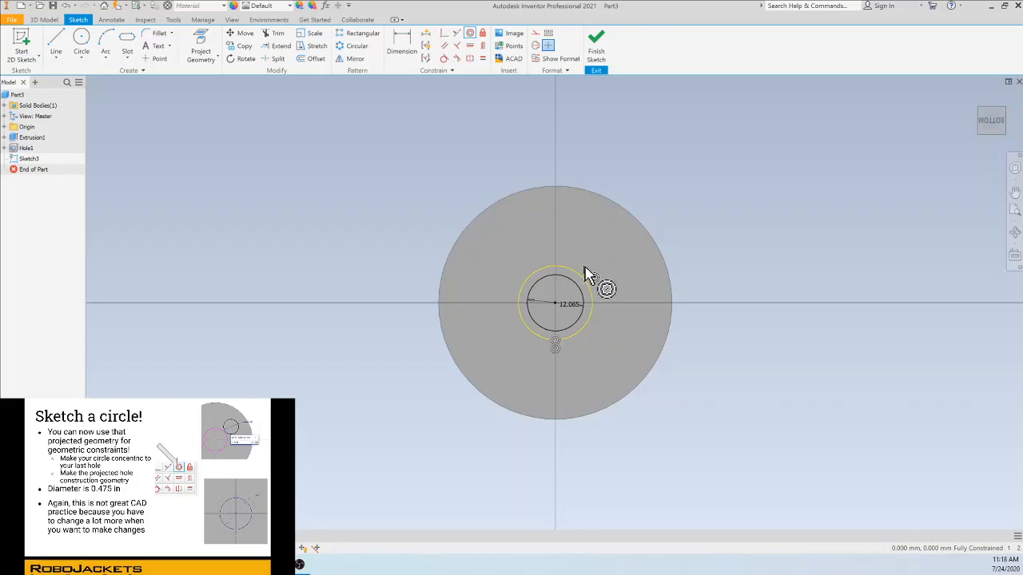
click(590, 293)
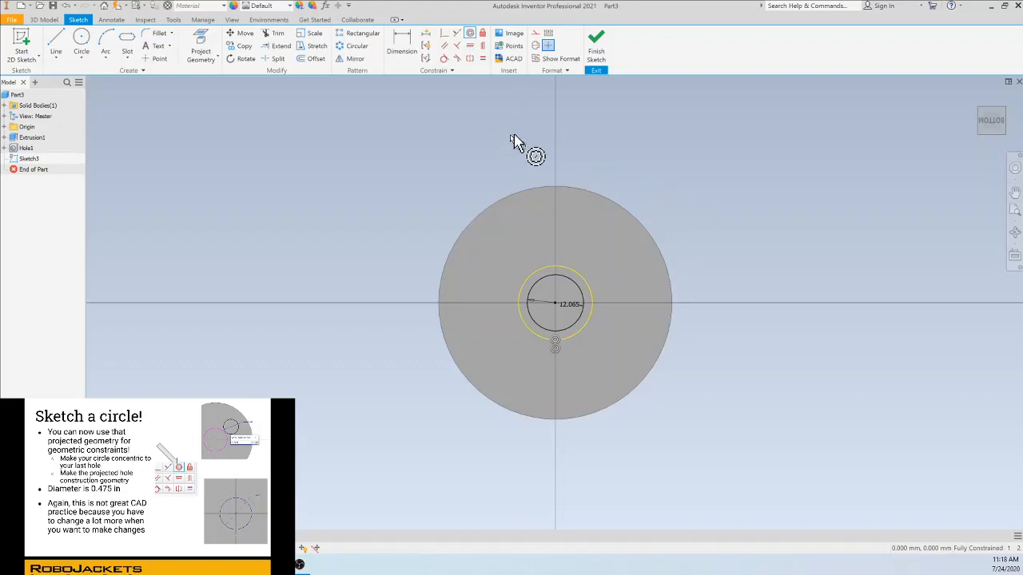
click(605, 58)
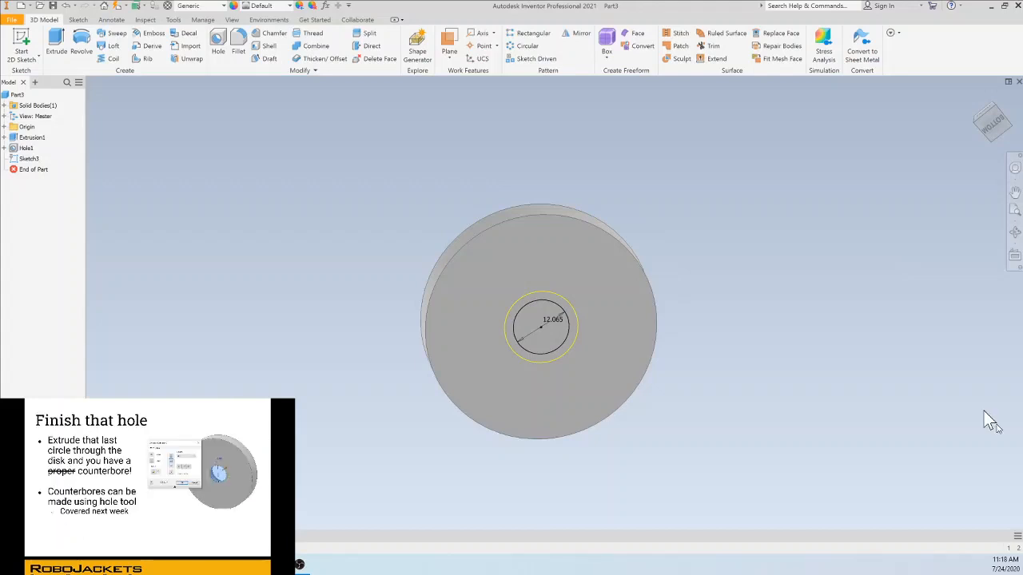
- Extrude the small circle 8.5 mm in the flipped direction as a cut through the disk
click(56, 44)
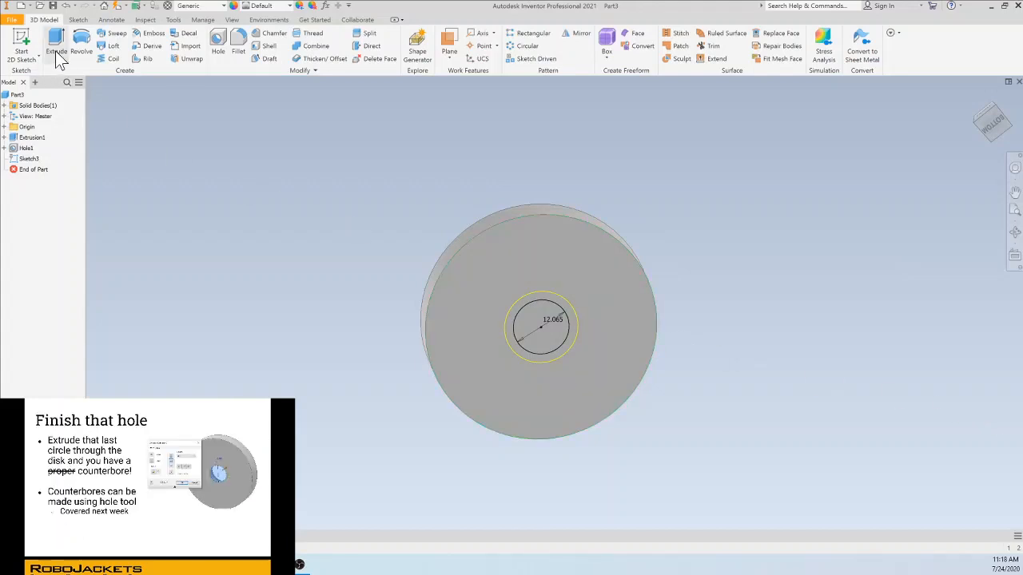
click(534, 323)
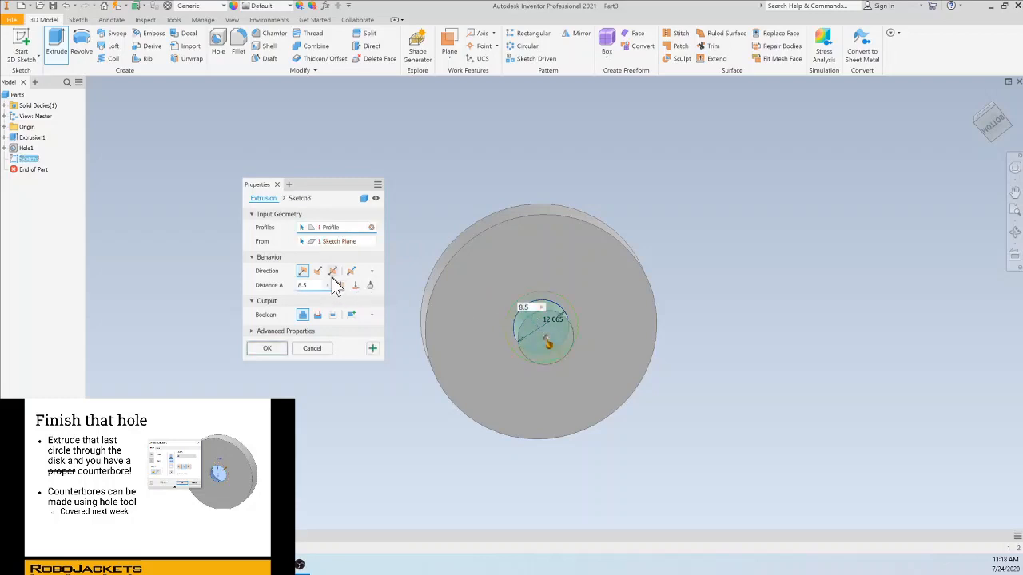
click(318, 272)
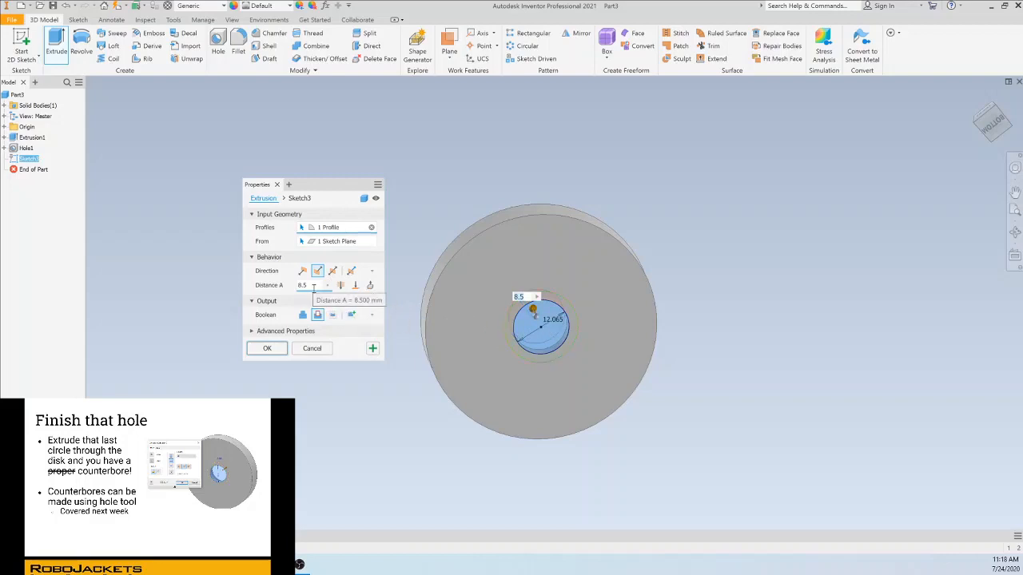
mouse_move(549, 313)
shift+middle_down()
mouse_move(564, 313)
mouse_move(550, 320)
shift+middle_up()
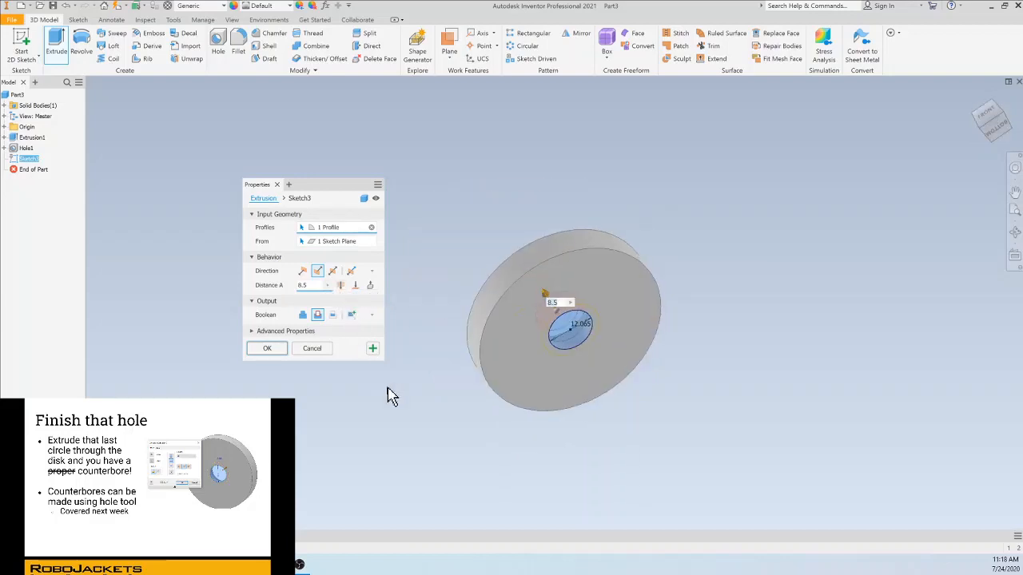
click(260, 349)
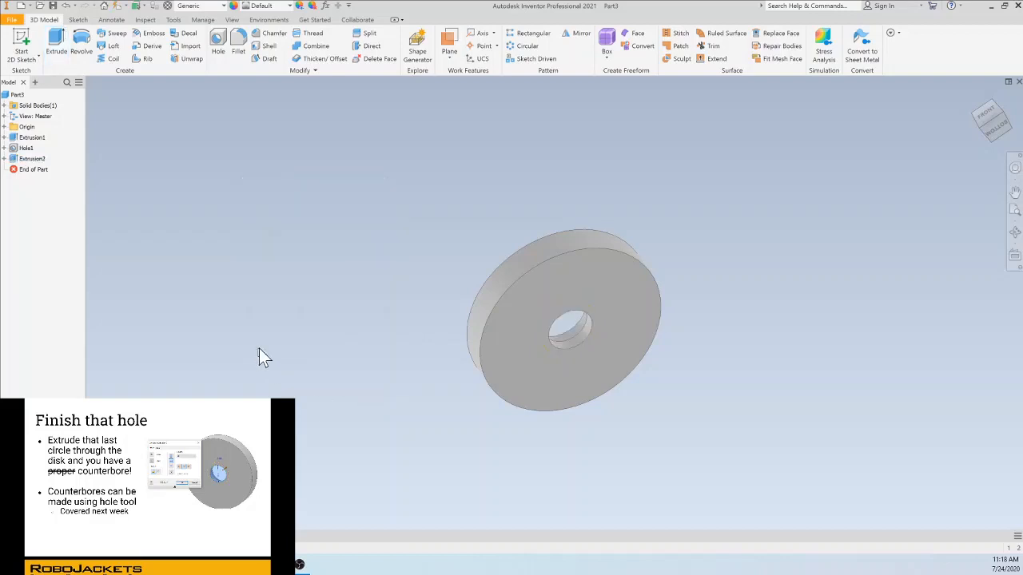
- Start a sketch on the disk's flat face that carries the wider counterbore opening
key(F6)
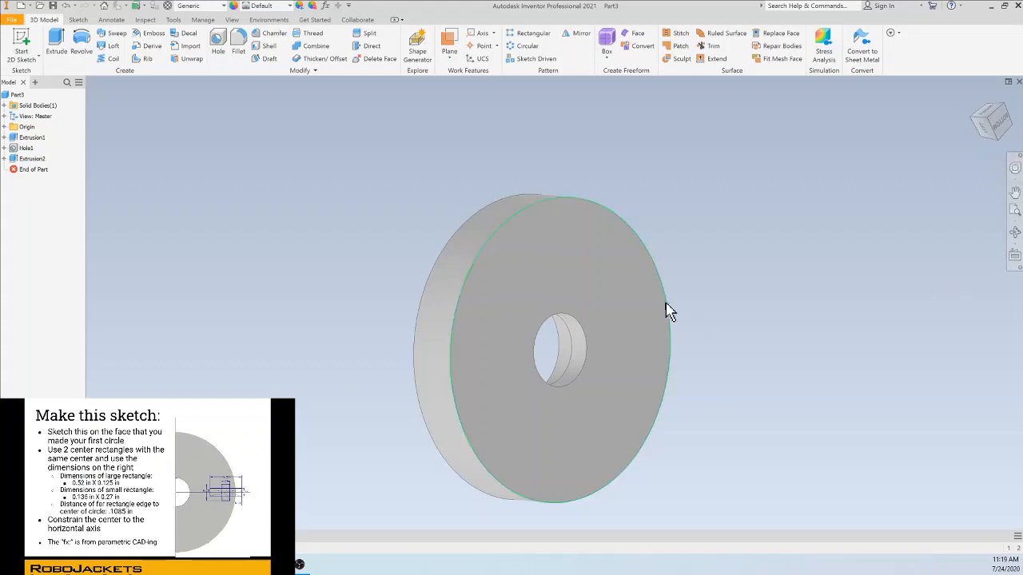
shift+middle_drag(744, 300, 247, 213)
click(21, 42)
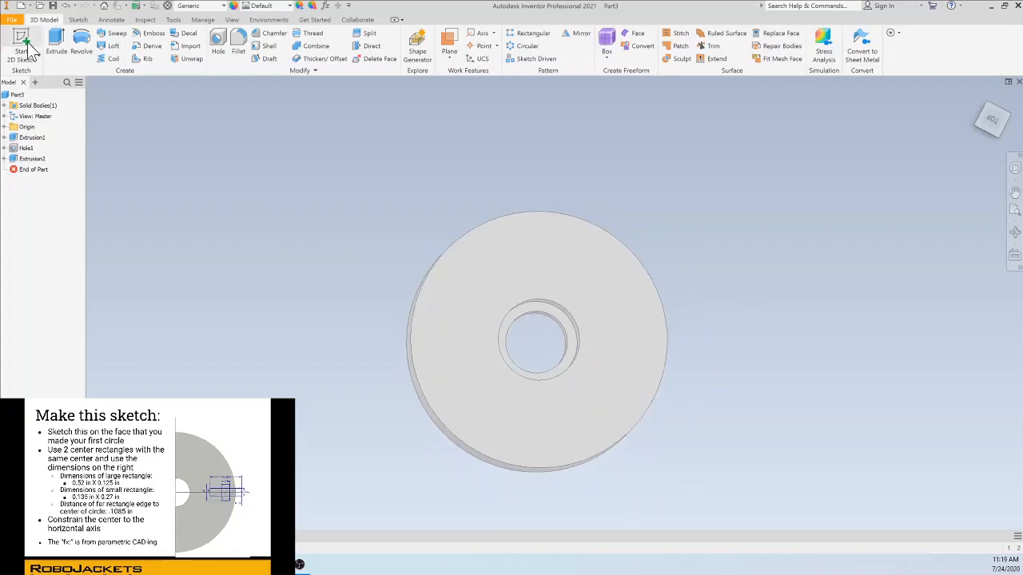
click(604, 286)
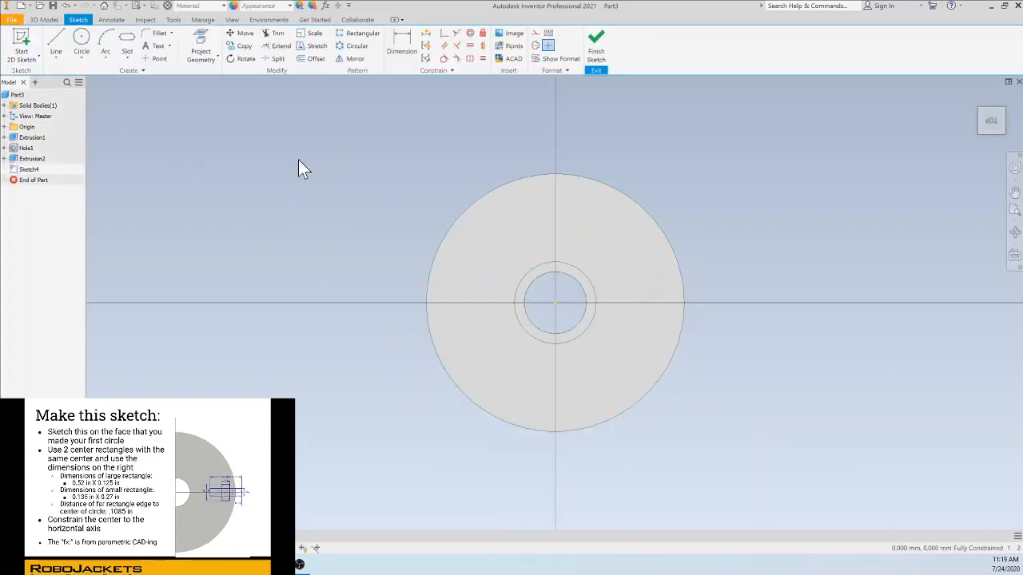
- Draw a three-point center rectangle .52 in long and .125 in high, centred on the horizontal axis between the hole and the disk's edge
click(127, 57)
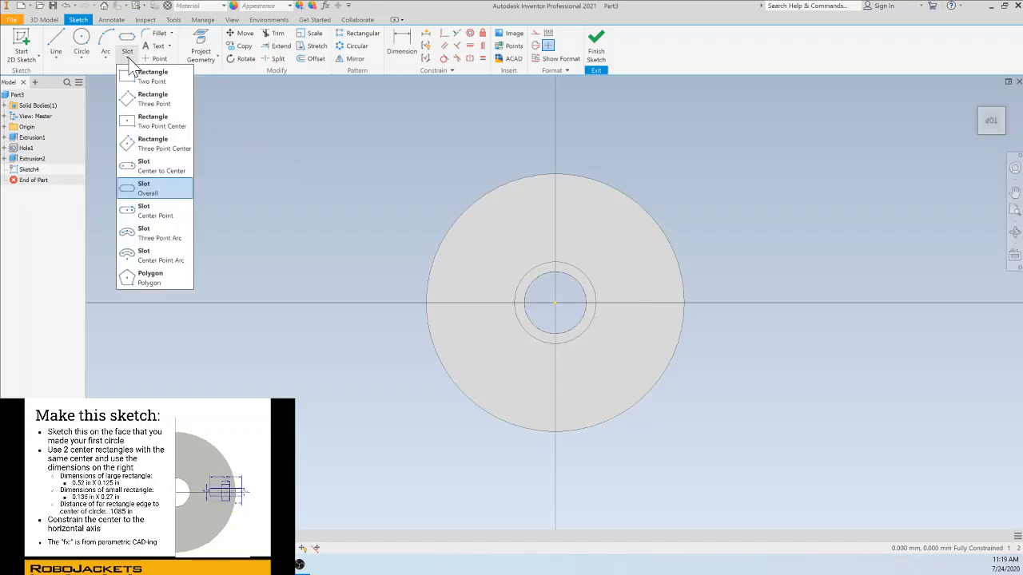
click(174, 148)
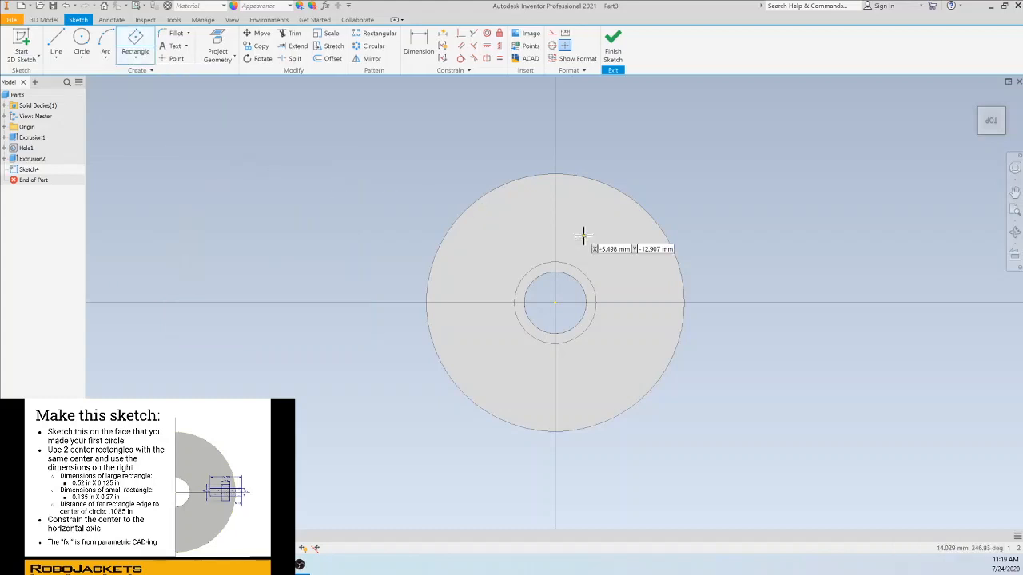
click(658, 302)
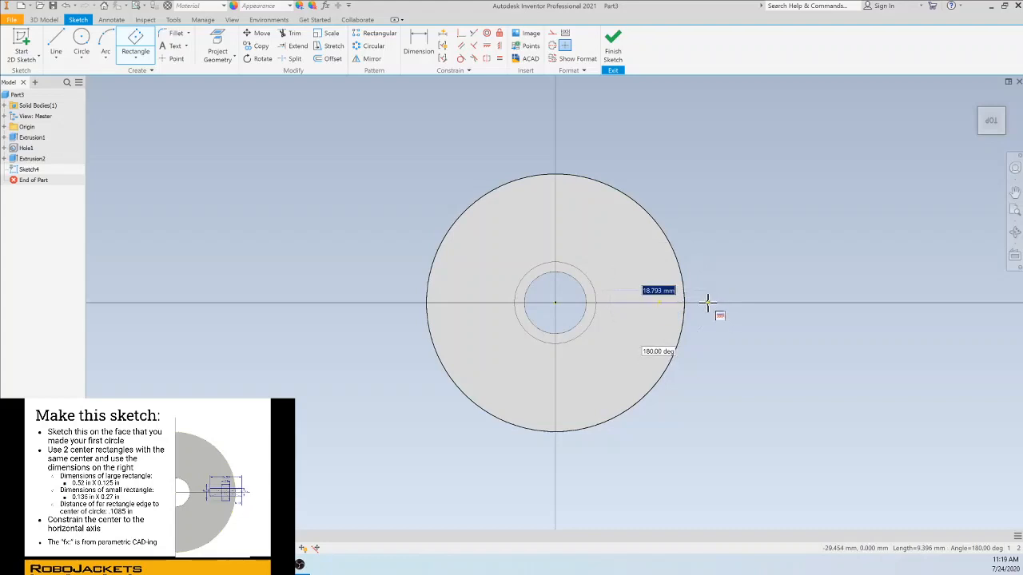
key(BackSpace)
text(.52in)
key(Return)
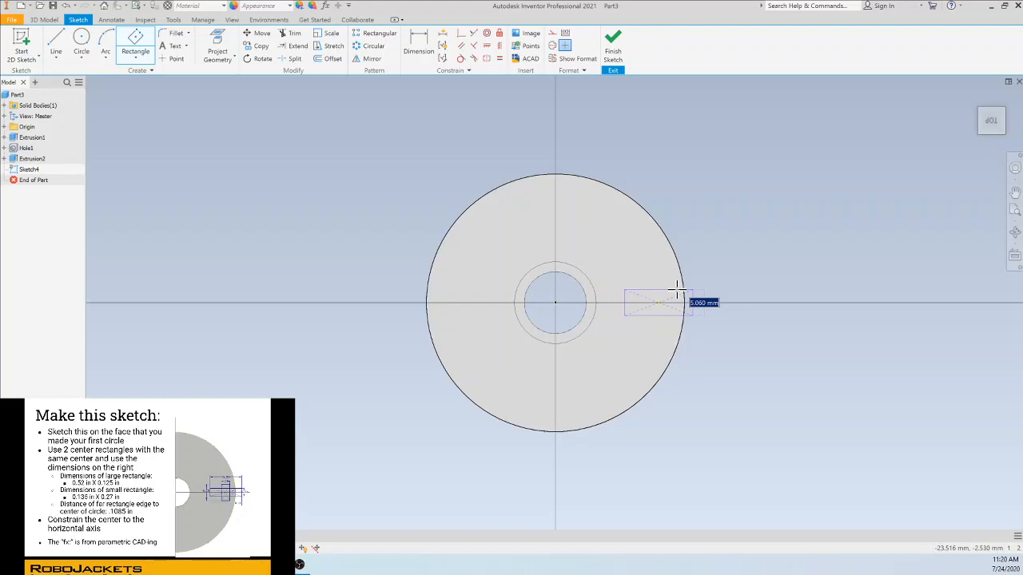
text(.125in)
key(Return)
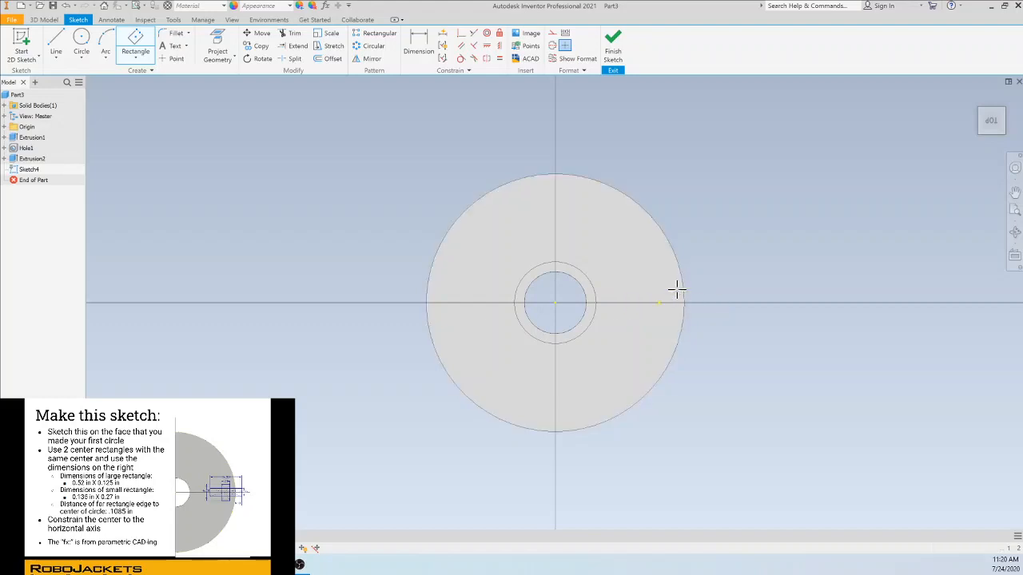
- Draw a second center rectangle from the same centre point, .27 in high and .135 in wide
click(657, 303)
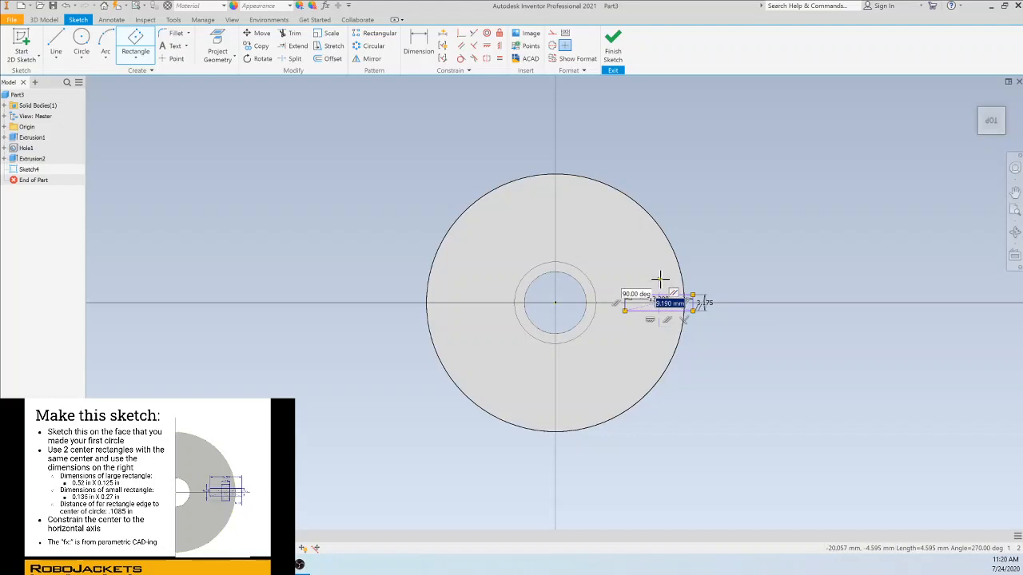
text(.27in)
key(Return)
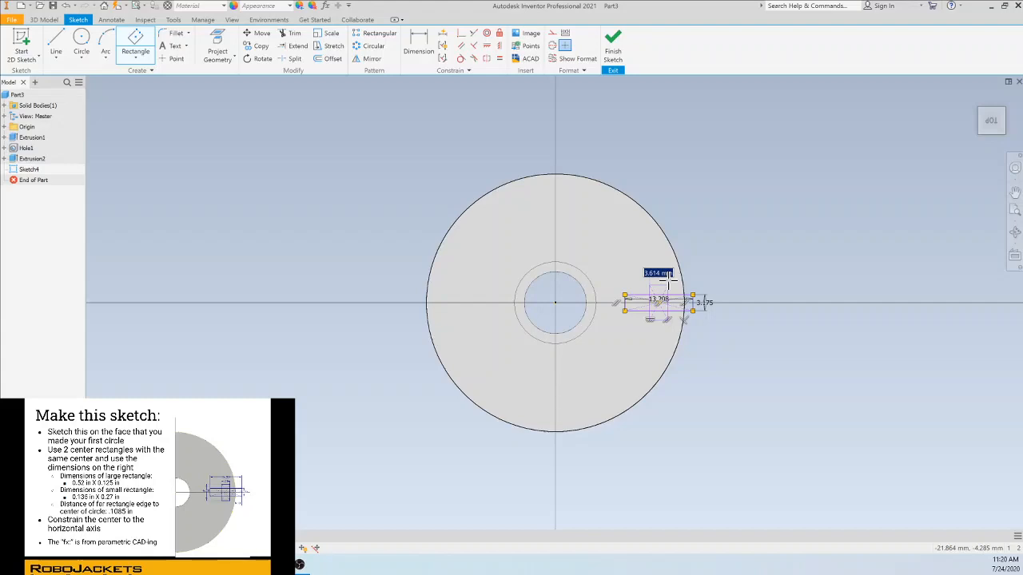
text(.135in)
key(Return)
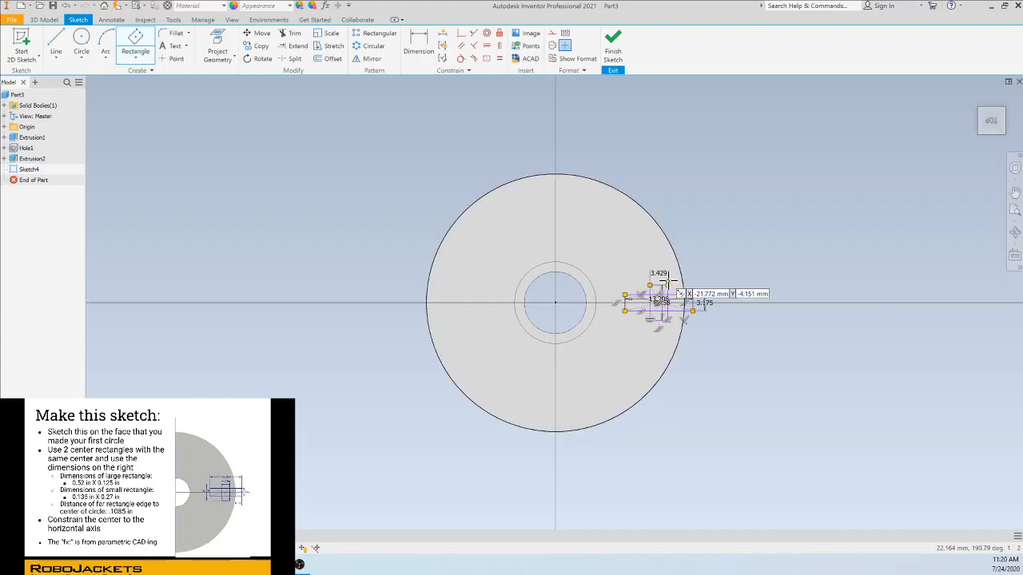
key(Escape)
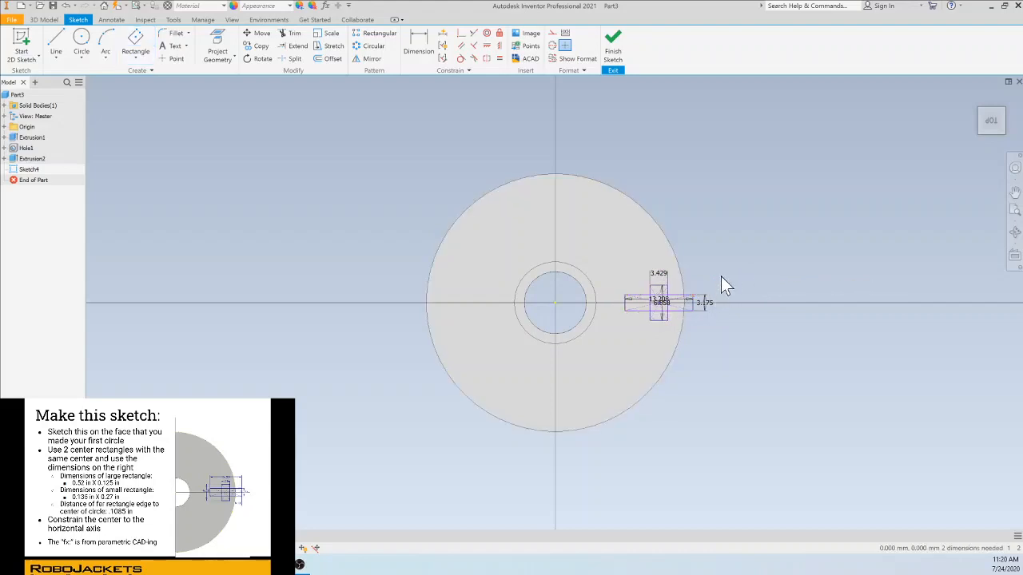
- Dimension the distance between the disk's outer edge and the large rectangle's far short side as .1085 in
scroll(721, 277, up, 4)
scroll(815, 233, down, 2)
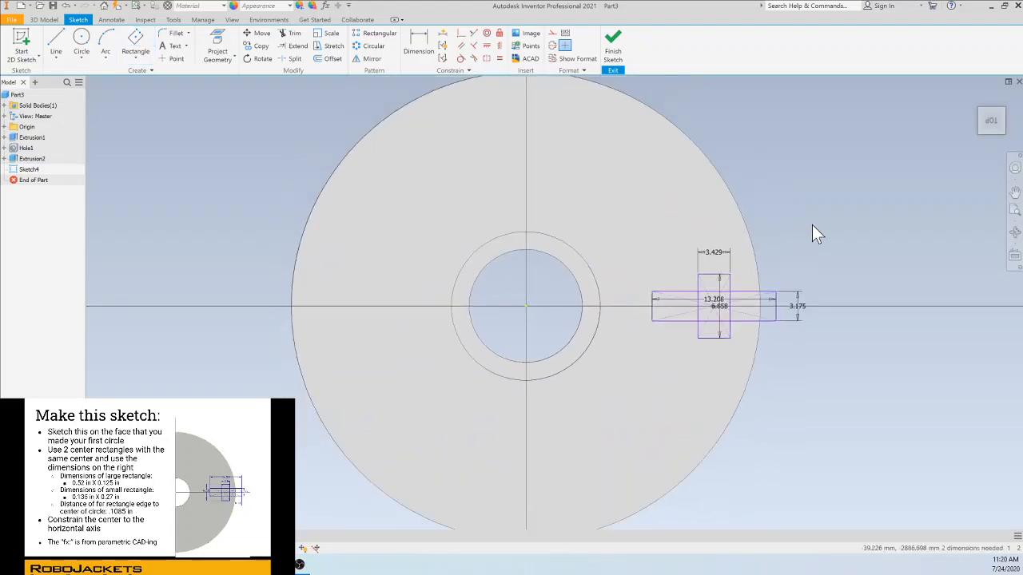
click(420, 52)
click(761, 314)
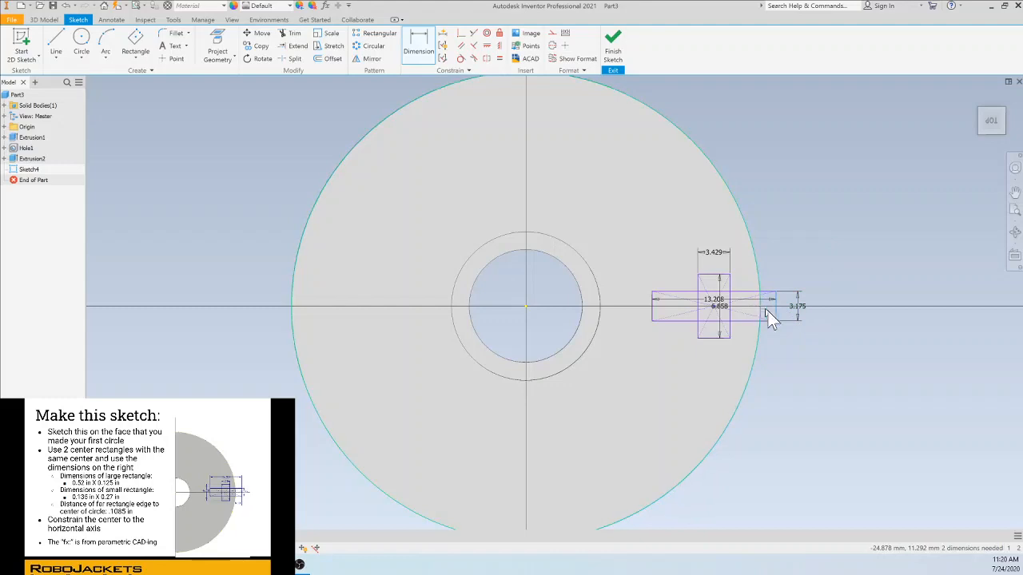
click(773, 354)
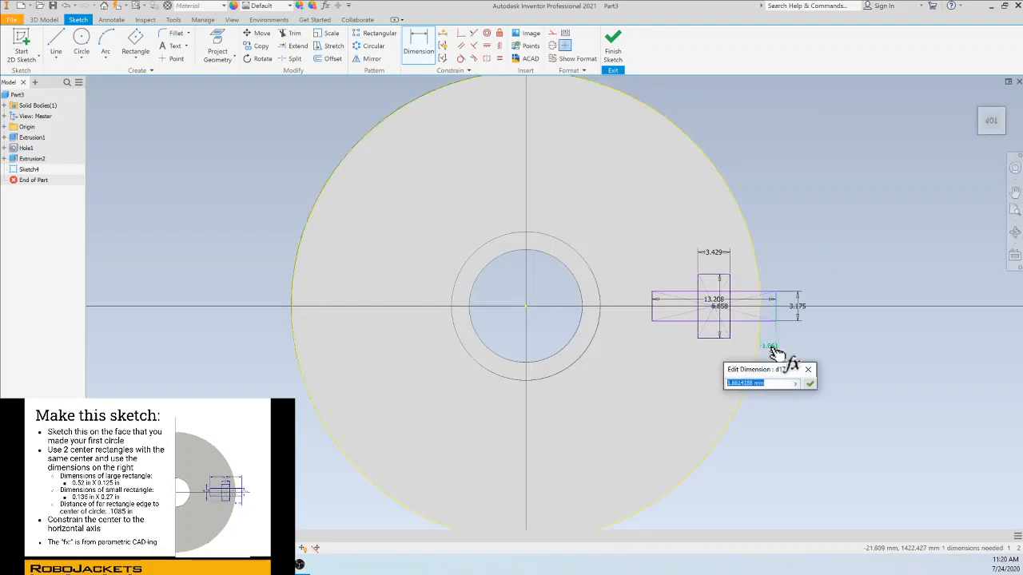
text(.1085in)
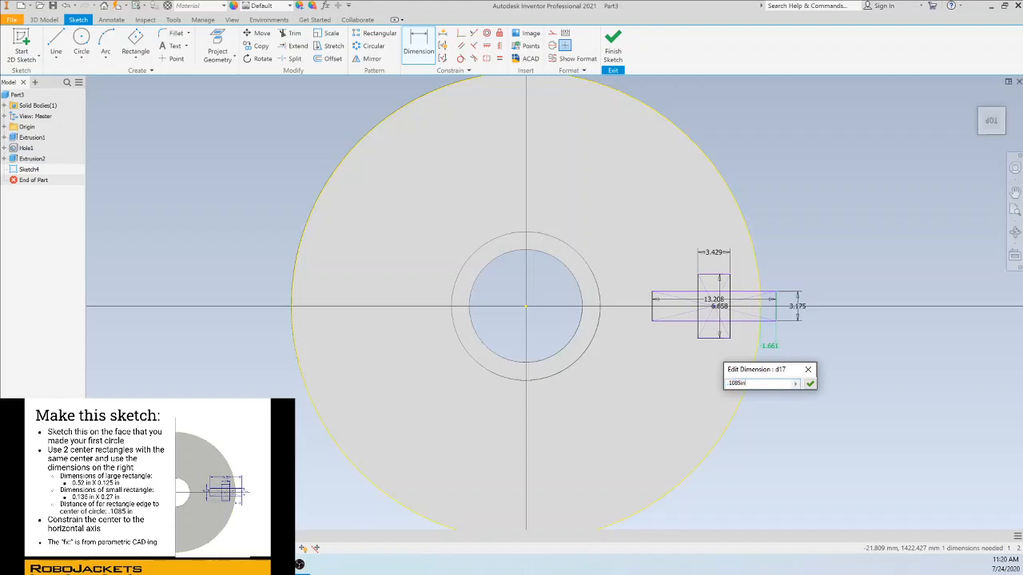
key(Return)
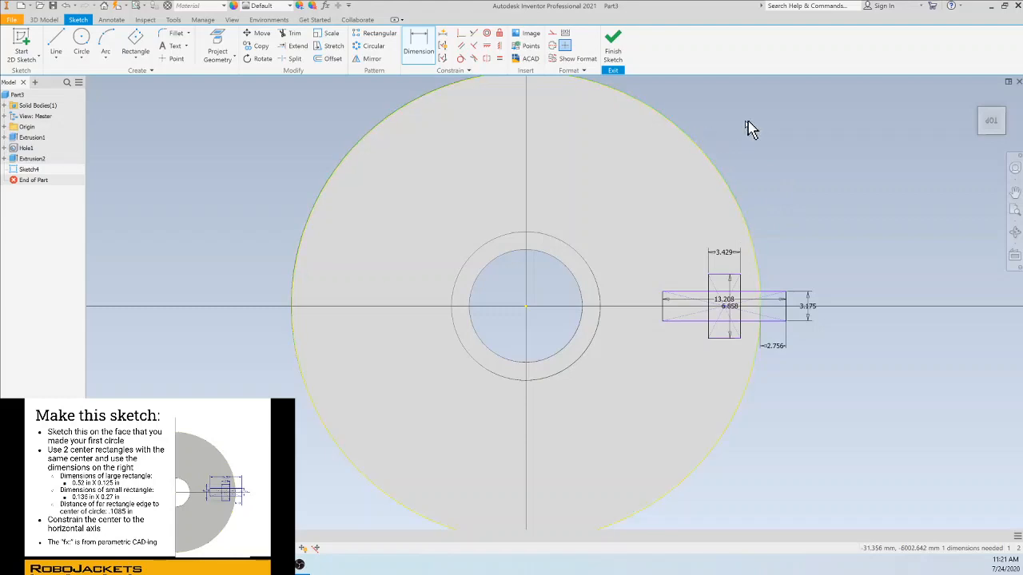
key(Escape)
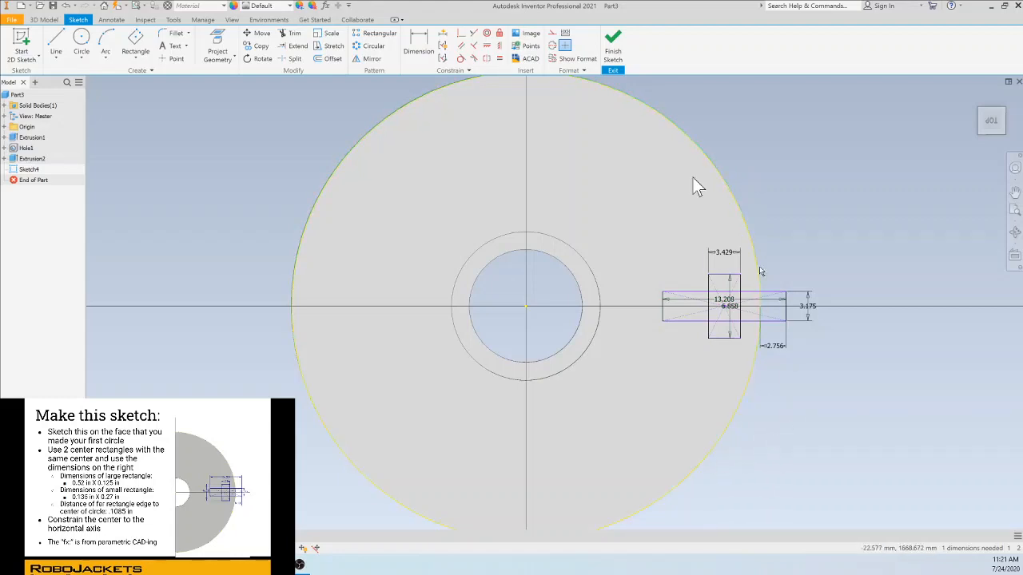
- Align the midpoint of the large rectangle's inner short side horizontally with the disk's centre point and finish the sketch
click(487, 46)
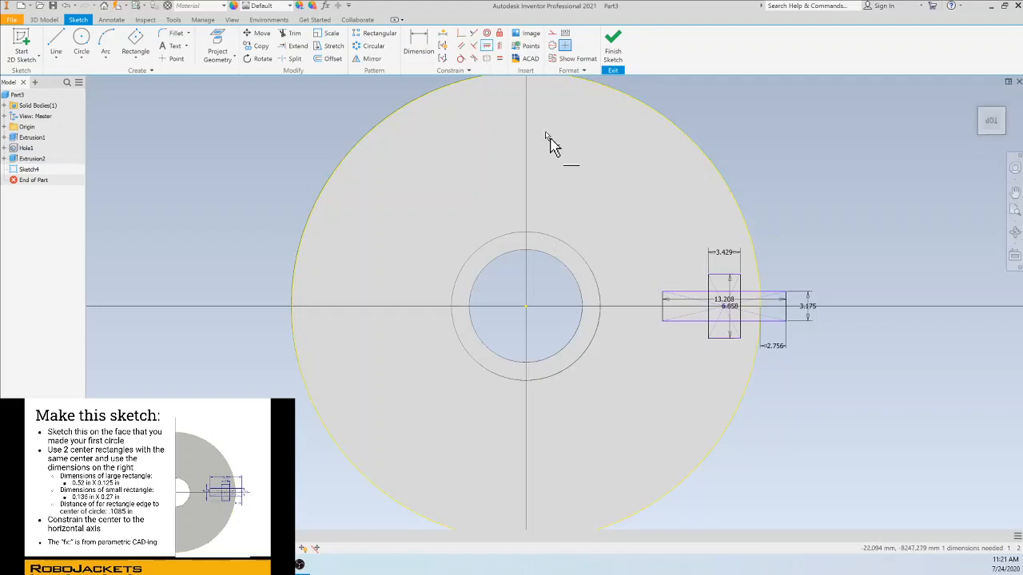
click(663, 307)
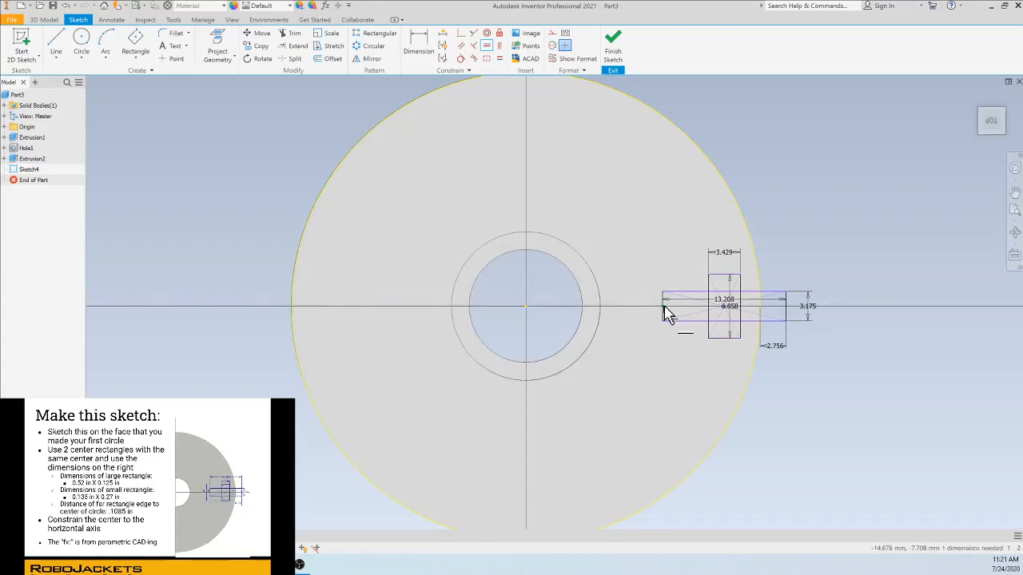
click(528, 310)
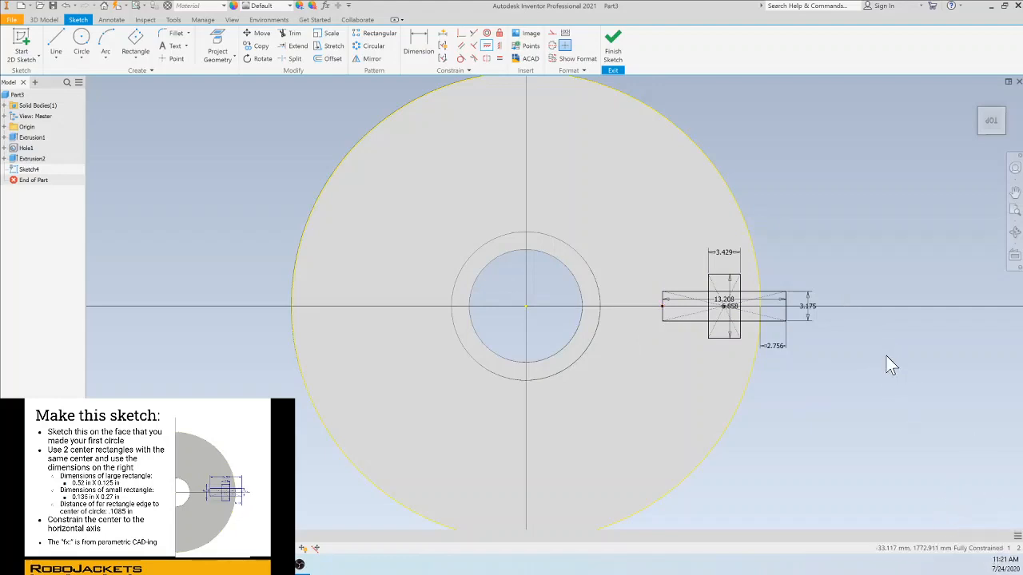
click(614, 56)
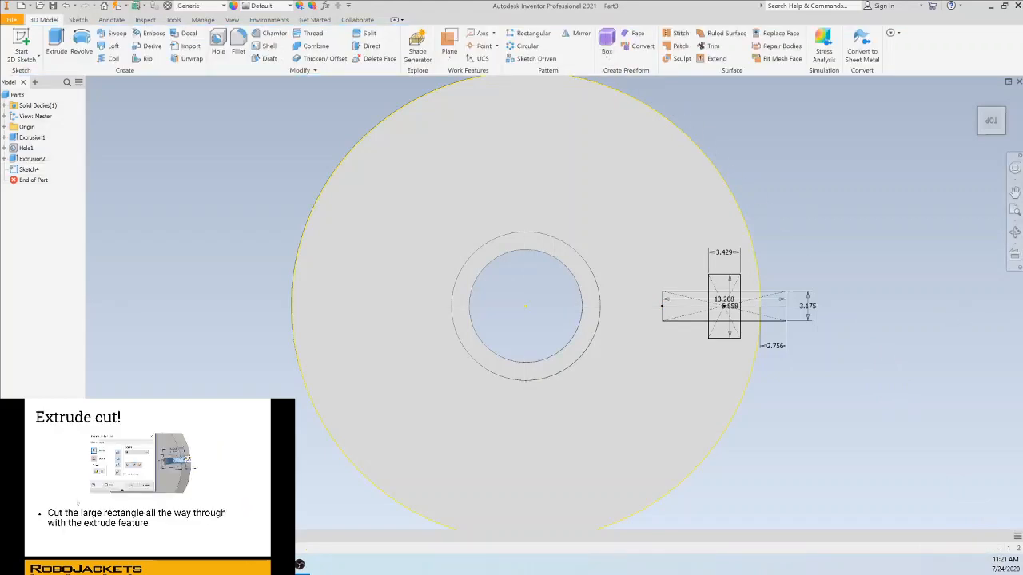
- Cut all regions of the large rectangle through the entire disk with an extrusion in the flipped direction
click(59, 45)
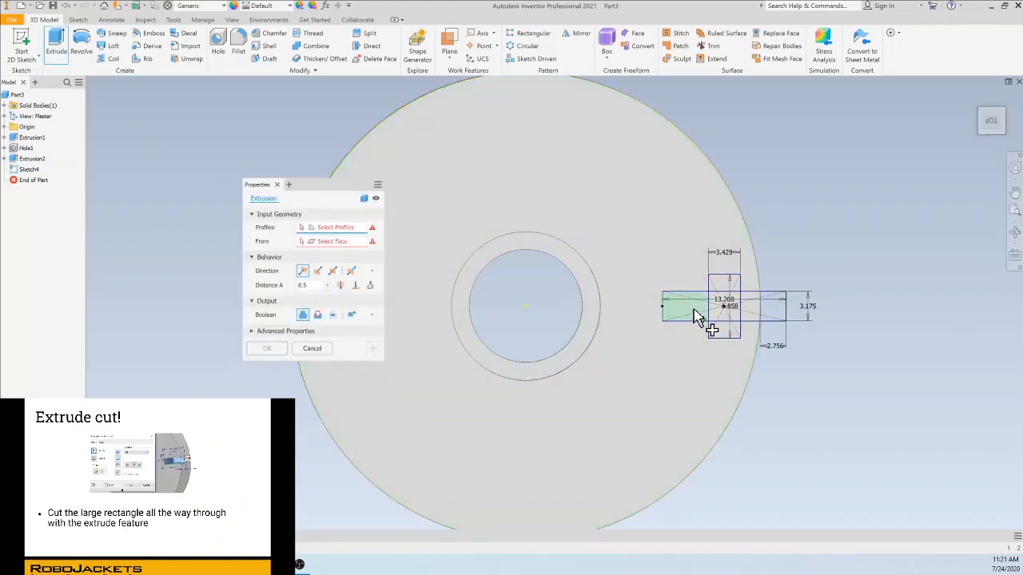
click(770, 320)
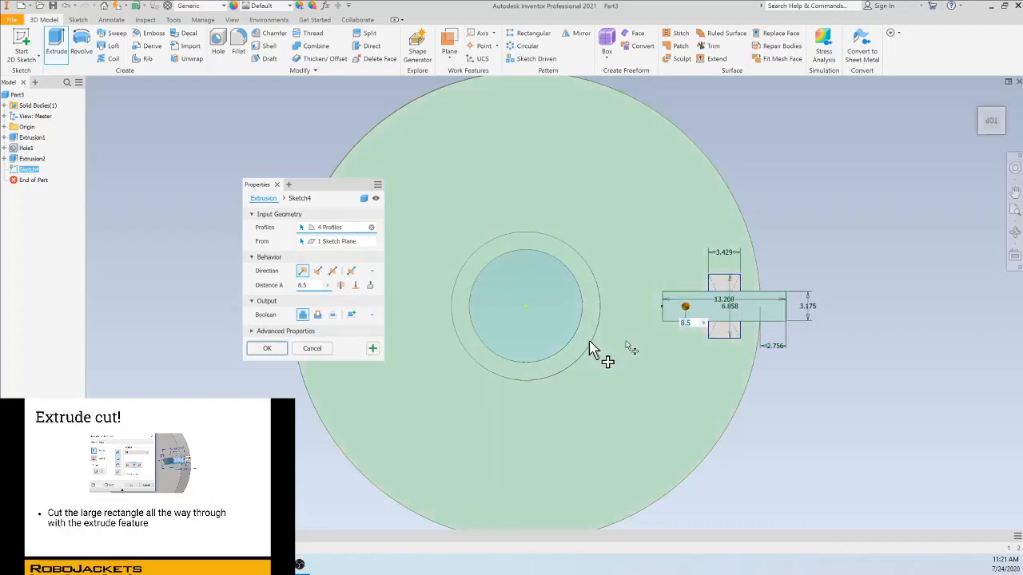
click(318, 273)
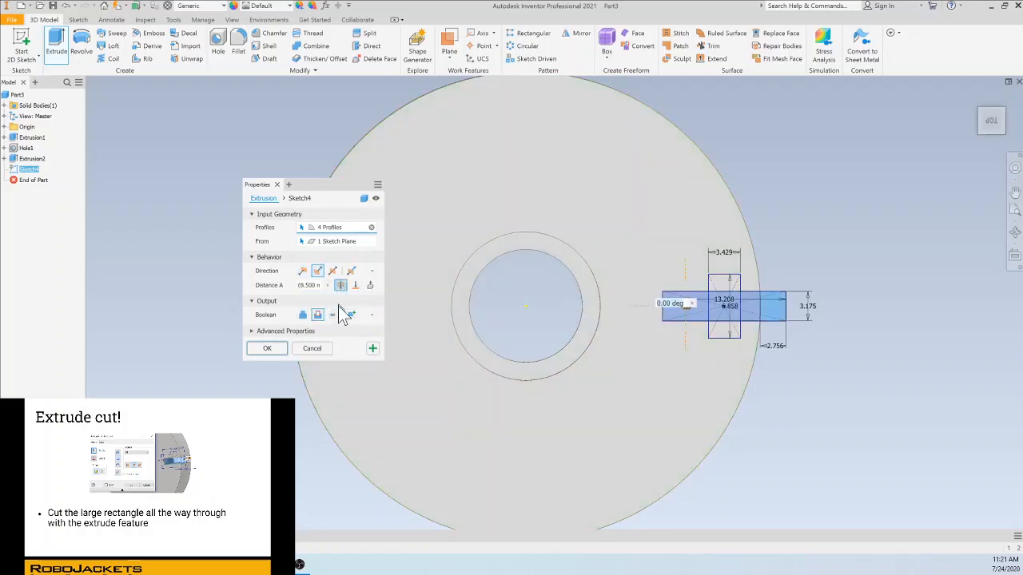
click(278, 350)
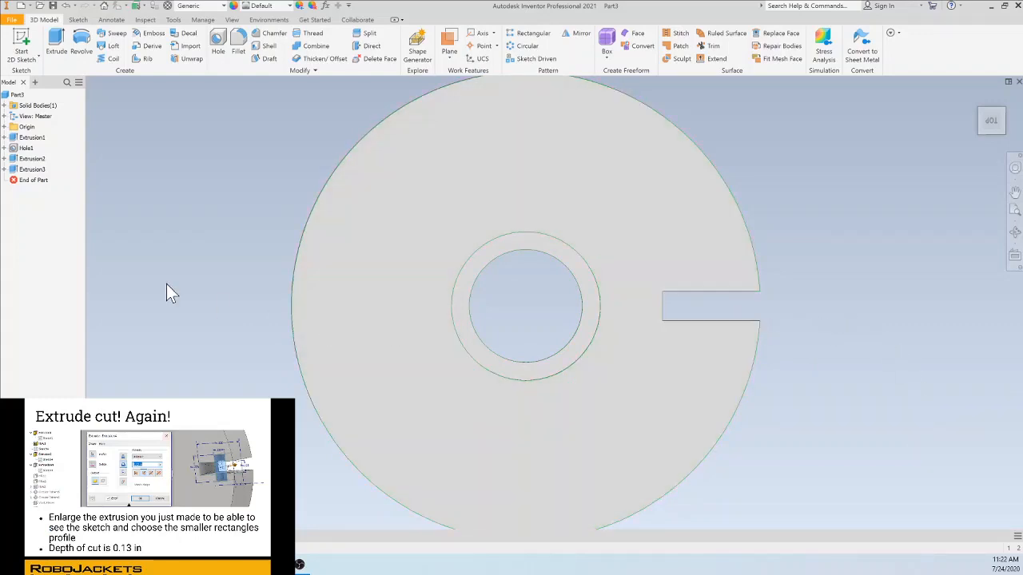
- Make the two-rectangle sketch under the slot cut visible for reuse
click(4, 169)
right_click(37, 181)
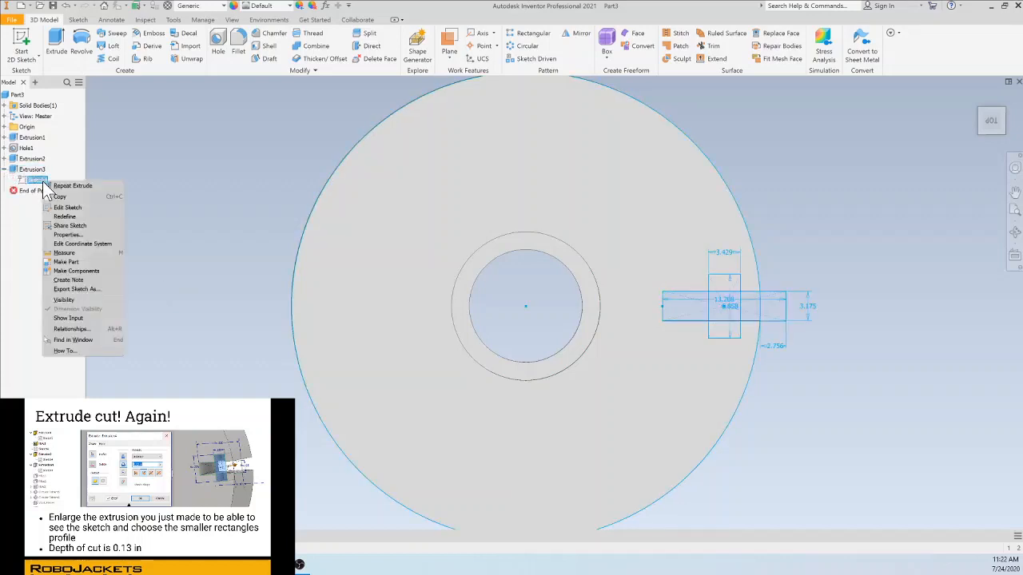
click(80, 300)
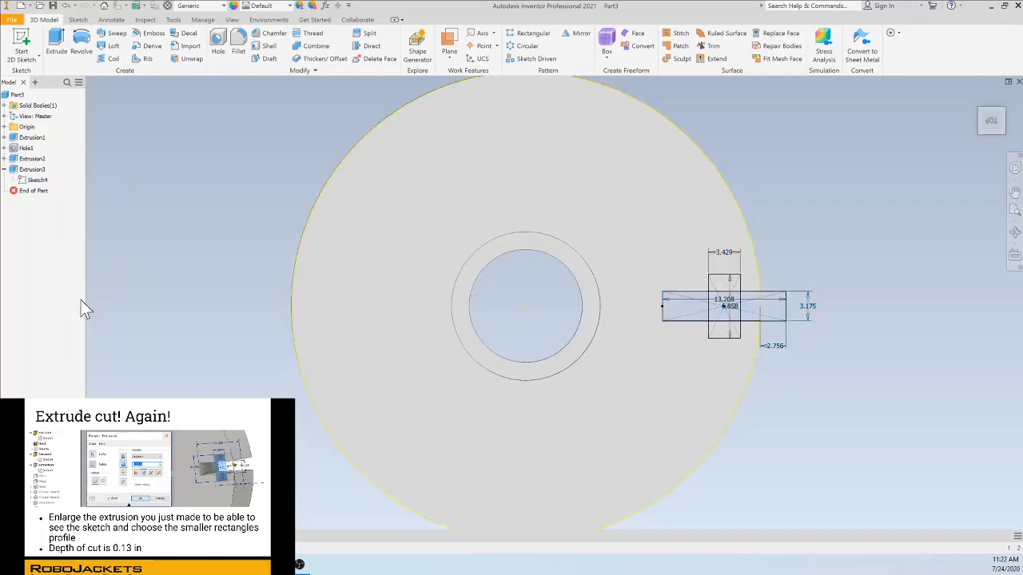
- Cut the small rectangle's three regions .13 in deep into the disk in the flipped direction, and hide the shared sketch
click(57, 50)
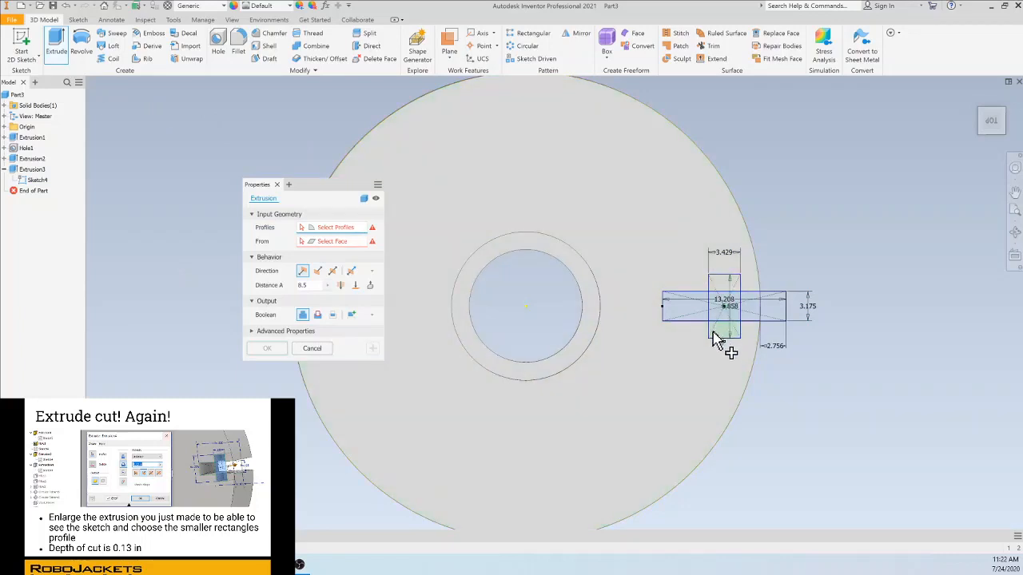
click(727, 335)
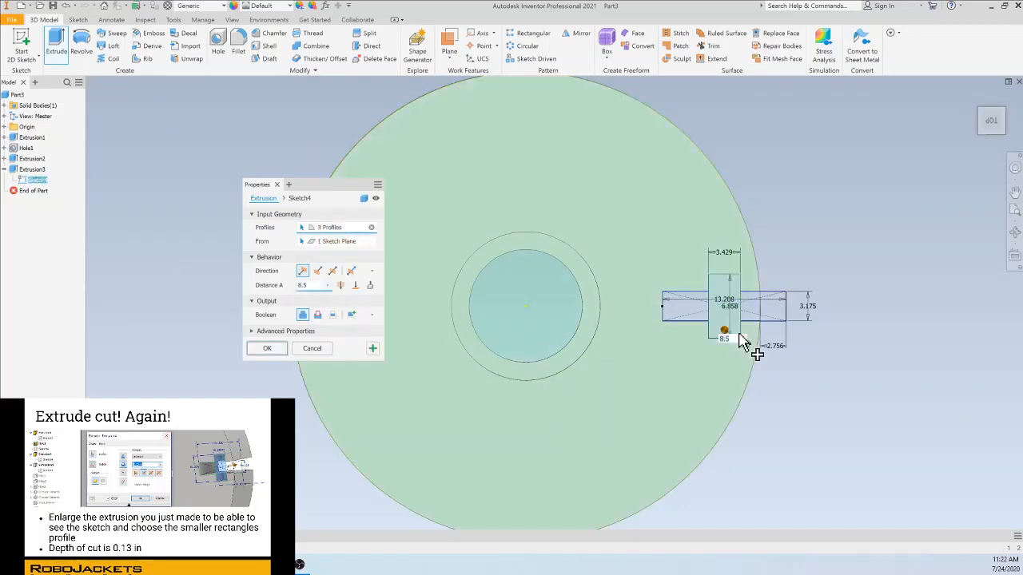
click(318, 272)
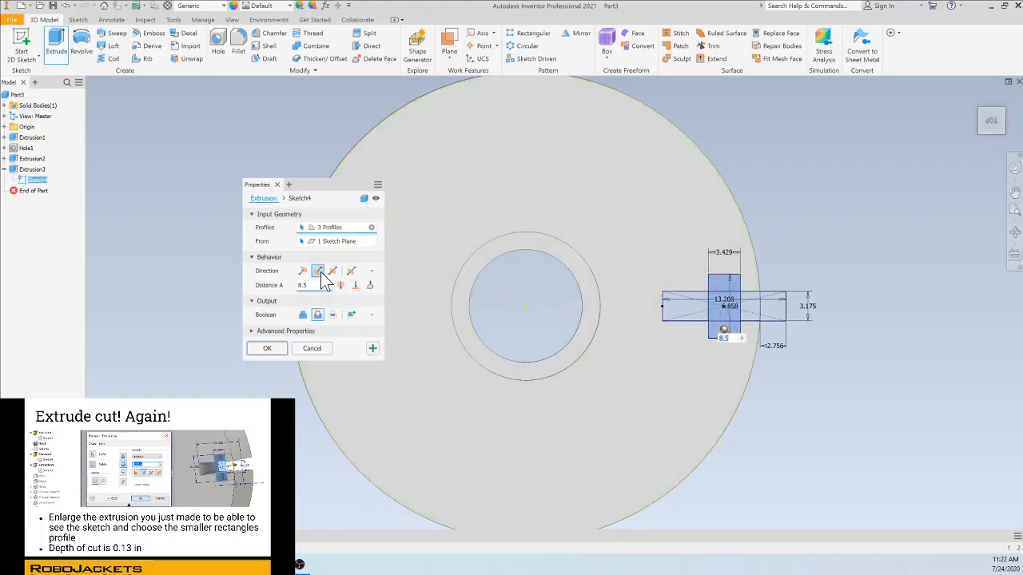
click(309, 286)
key(BackSpace)
key(BackSpace)
key(BackSpace)
text(.13)
key(Return)
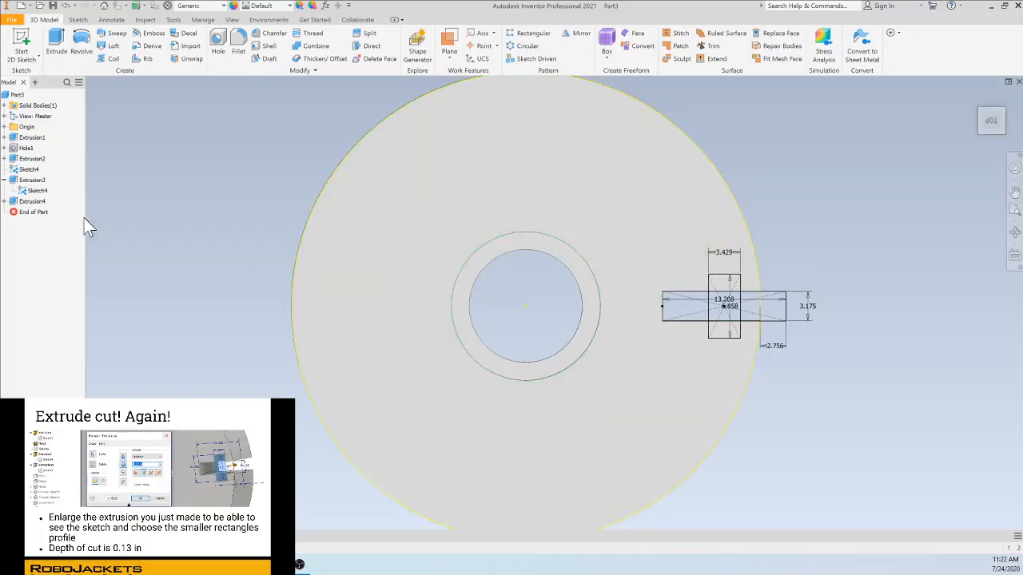
right_click(38, 192)
click(86, 301)
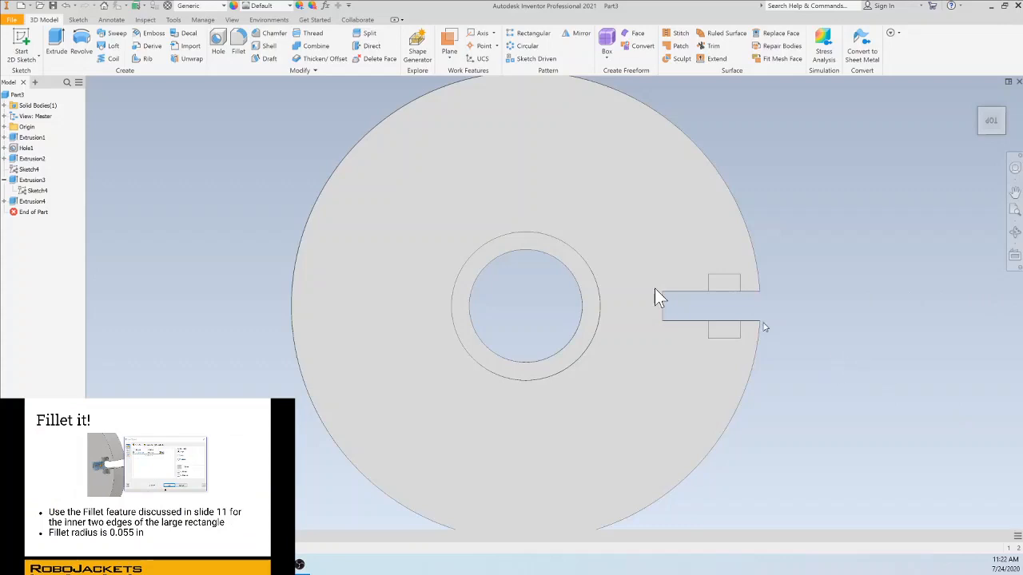
- Fillet the two inner end edges of the large rectangular slot with a .055 in radius
click(238, 44)
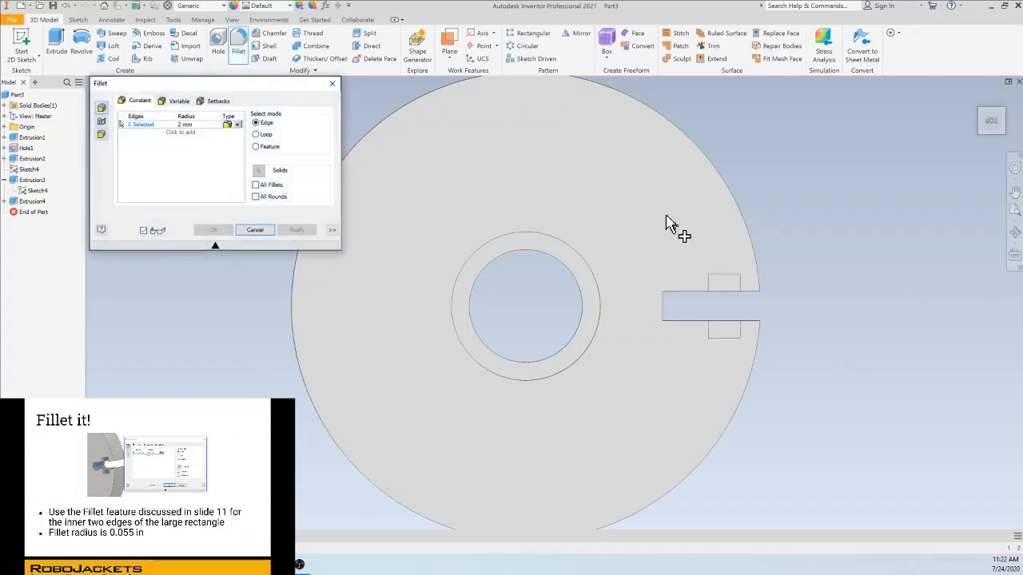
shift+middle_drag(638, 264, 799, 388)
click(686, 312)
click(682, 409)
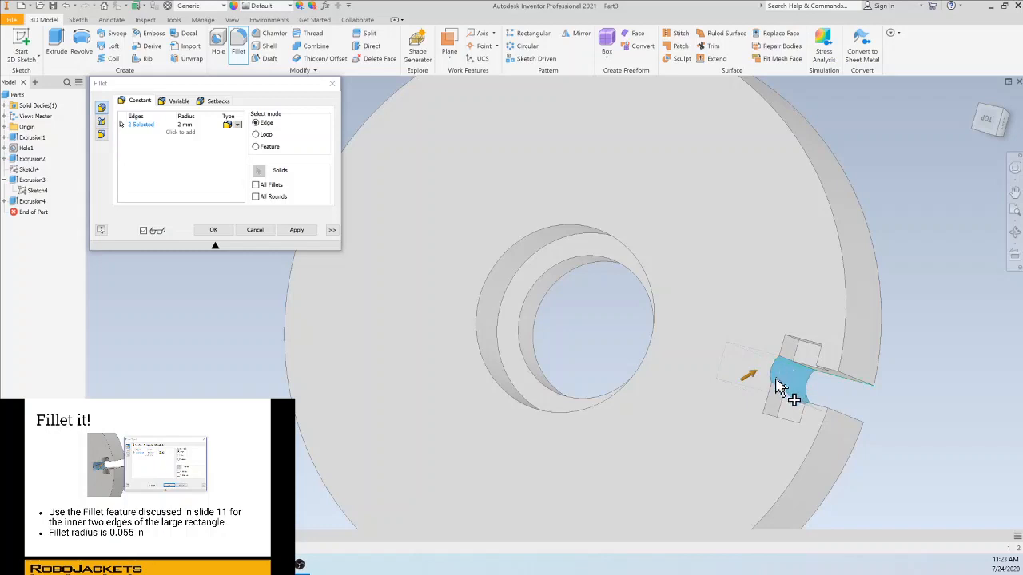
click(203, 124)
key(BackSpace)
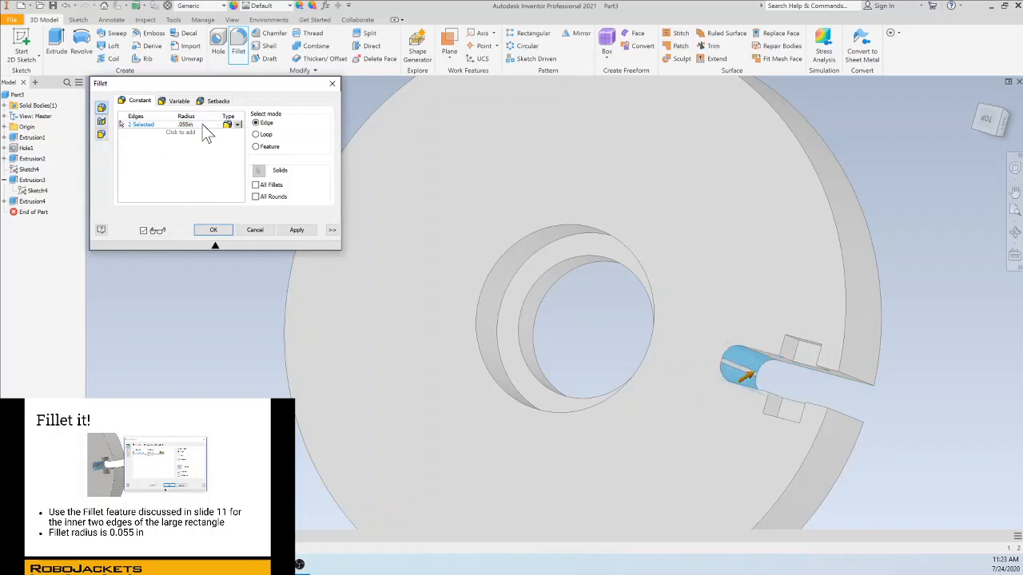
key(Return)
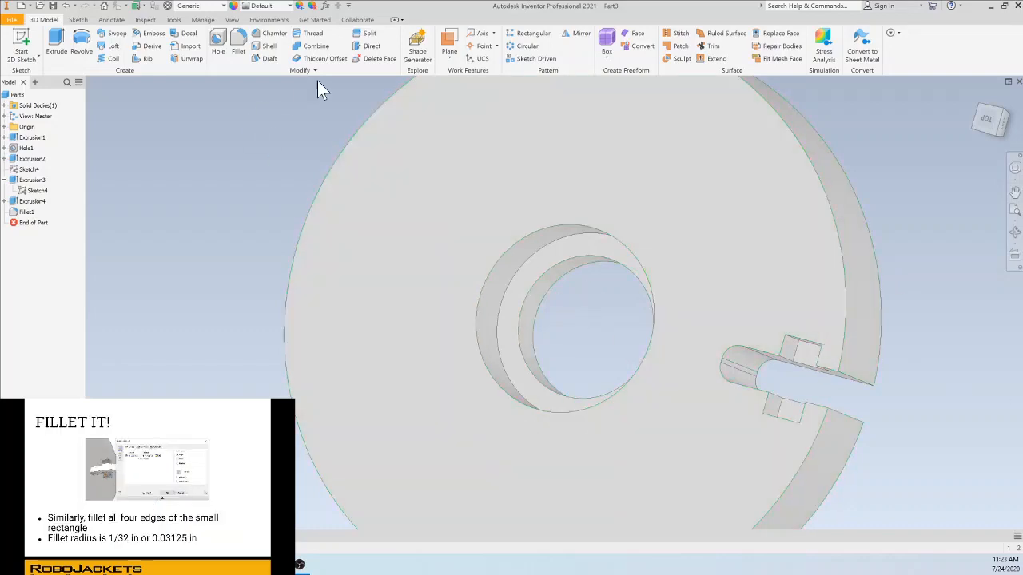
- Fillet the four vertical corner edges of the small rectangular pocket with a 1/32 in radius
click(238, 46)
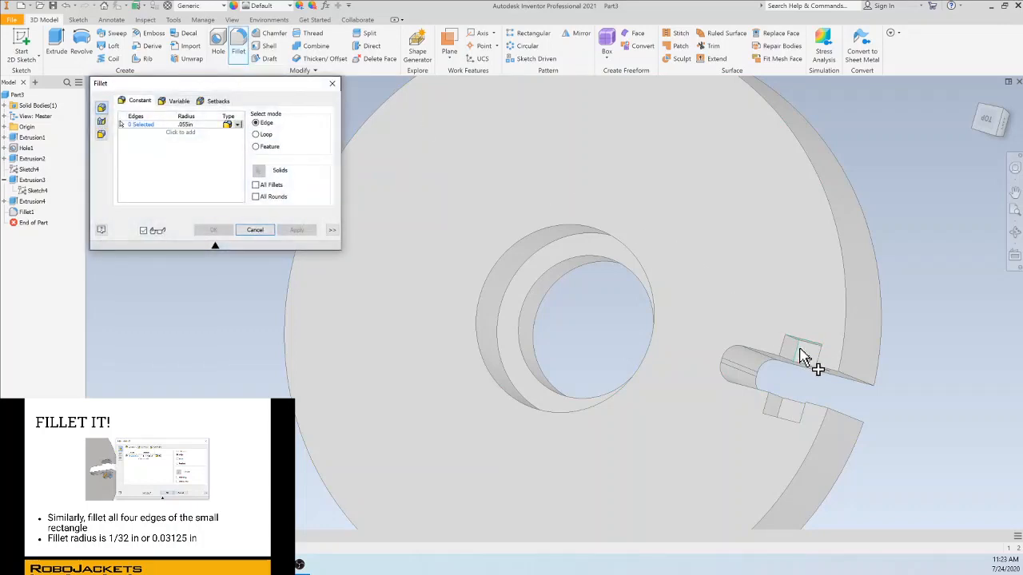
shift+middle_drag(799, 349, 707, 353)
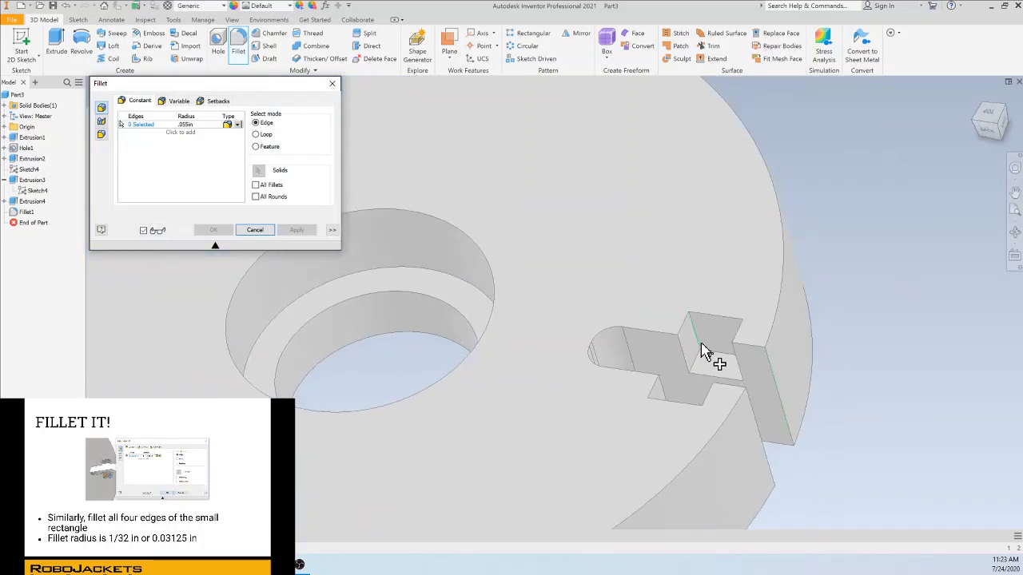
click(703, 352)
mouse_move(710, 359)
shift+middle_down()
mouse_move(760, 365)
mouse_move(703, 348)
shift+middle_up()
click(701, 347)
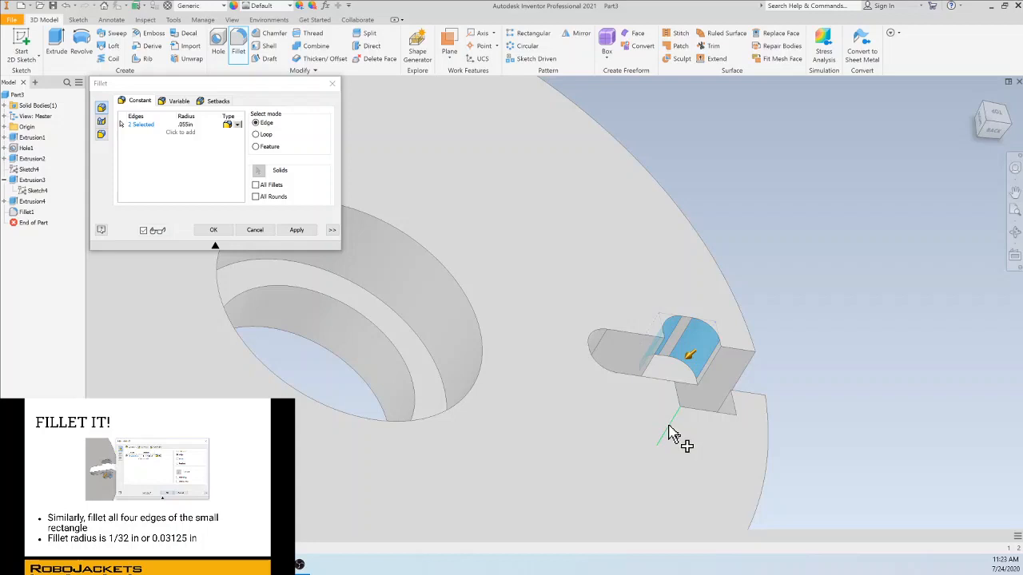
click(669, 434)
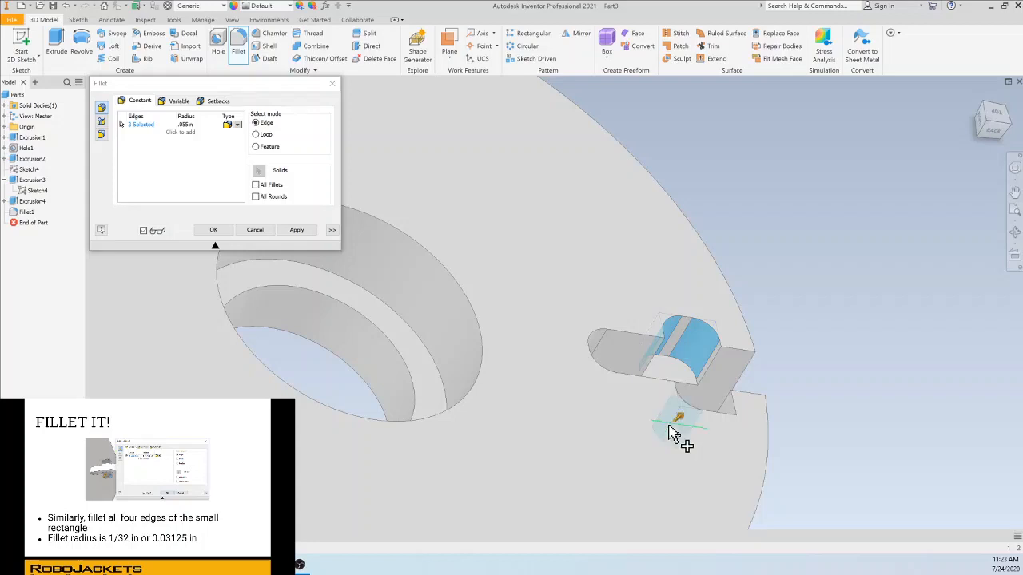
click(729, 439)
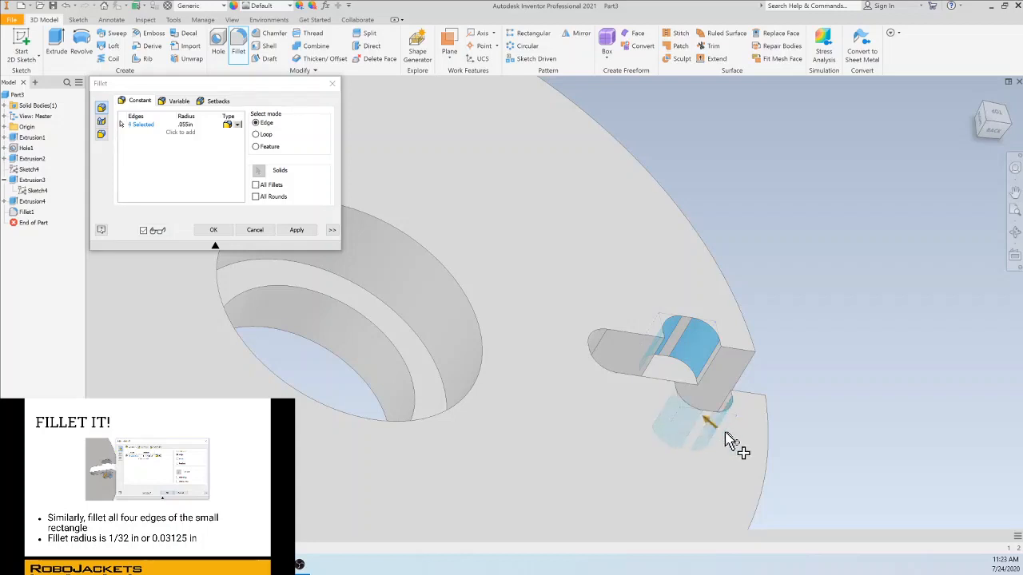
click(206, 125)
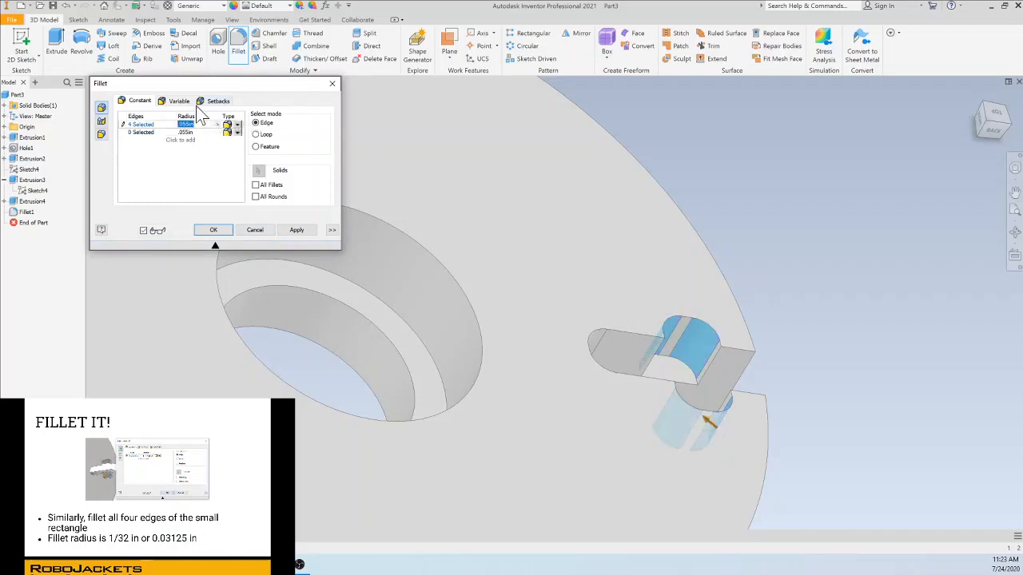
text(1/32in)
key(Return)
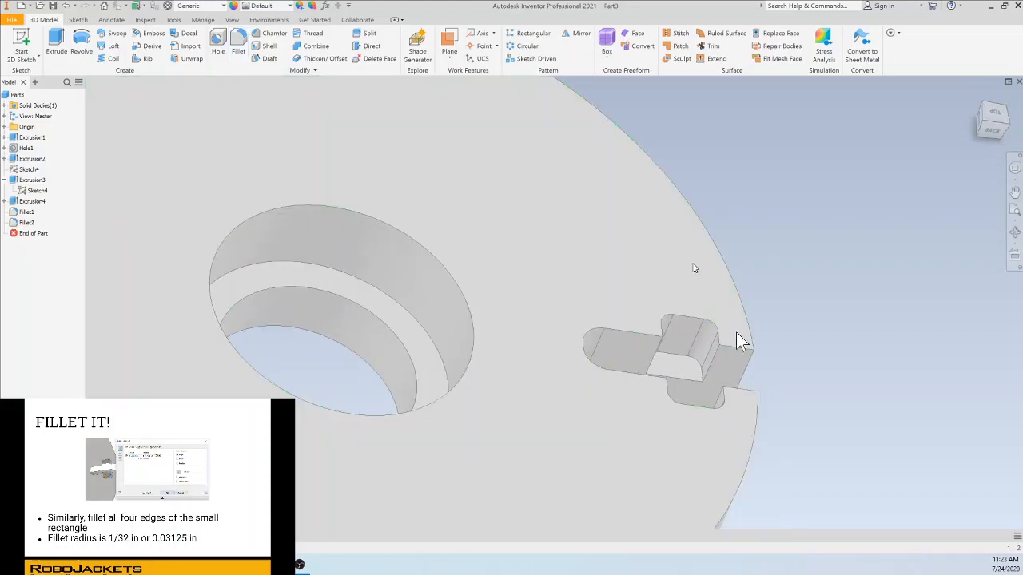
- Try to circularly pattern the slot, pocket, both fillets and the disk extrusion about the centre hole with 16 occurrences over 360 deg
scroll(738, 339, up, 3)
shift+middle_drag(739, 342, 695, 335)
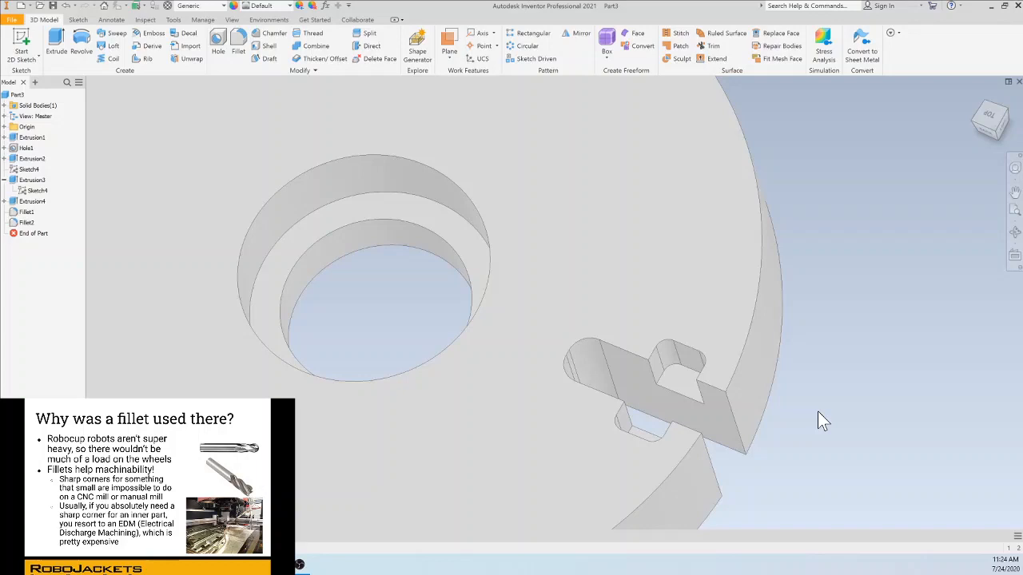
scroll(818, 410, down, 4)
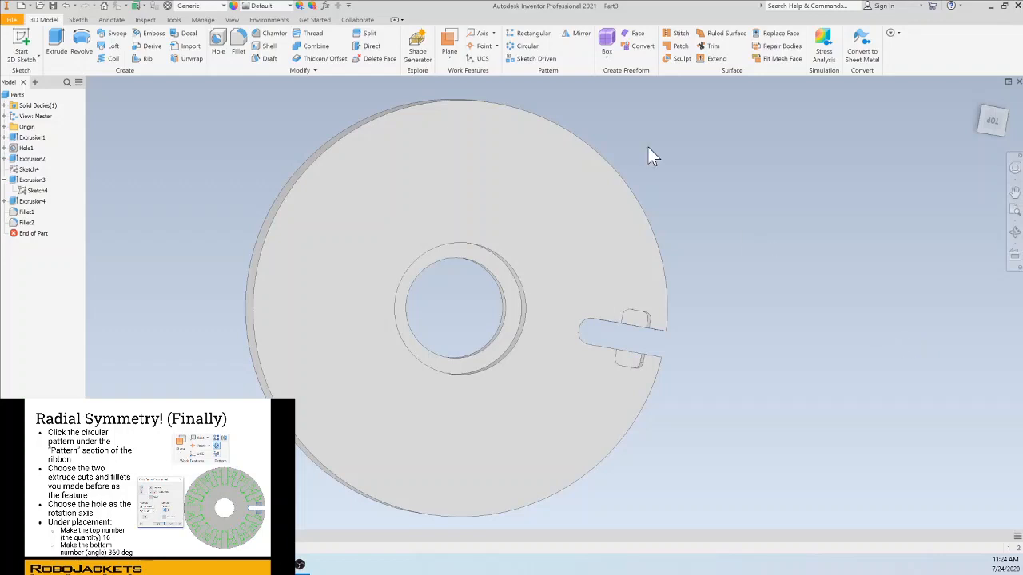
click(527, 47)
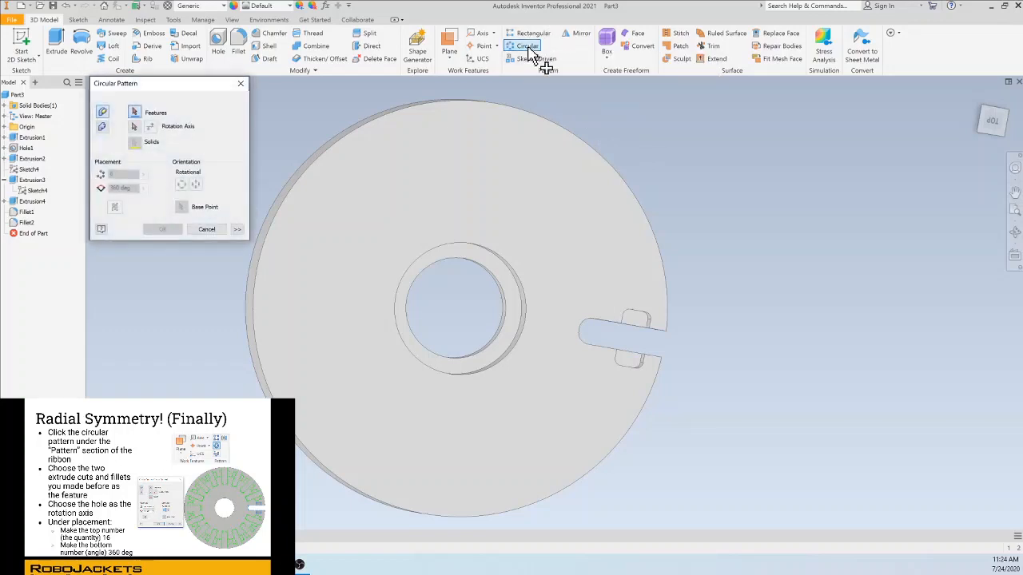
click(638, 331)
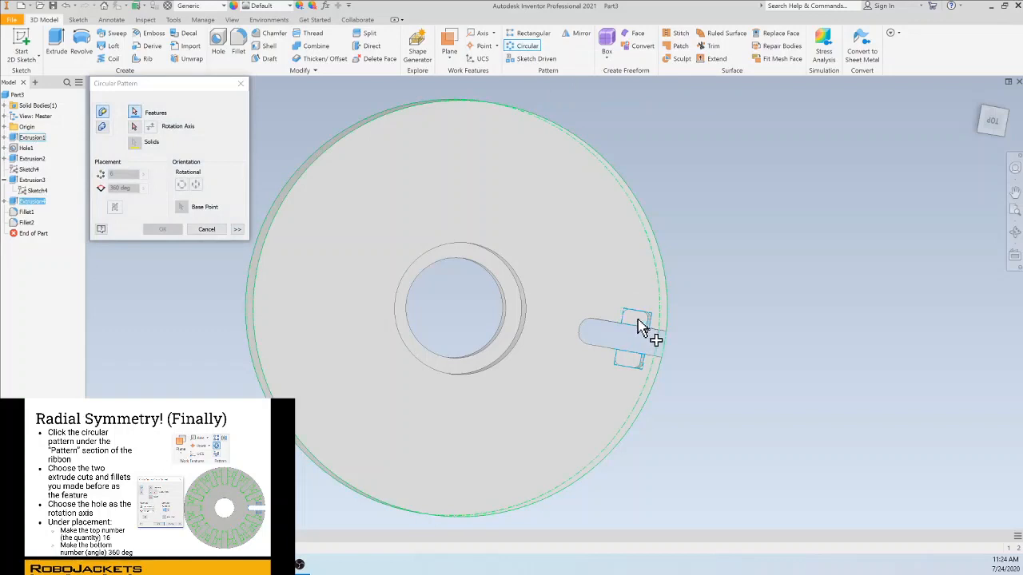
click(649, 334)
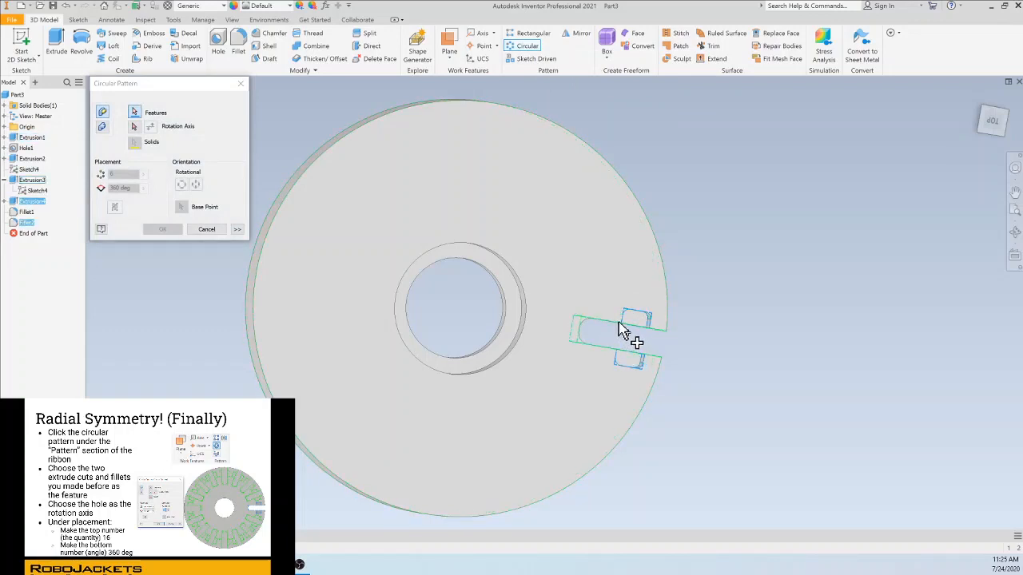
click(634, 326)
click(589, 330)
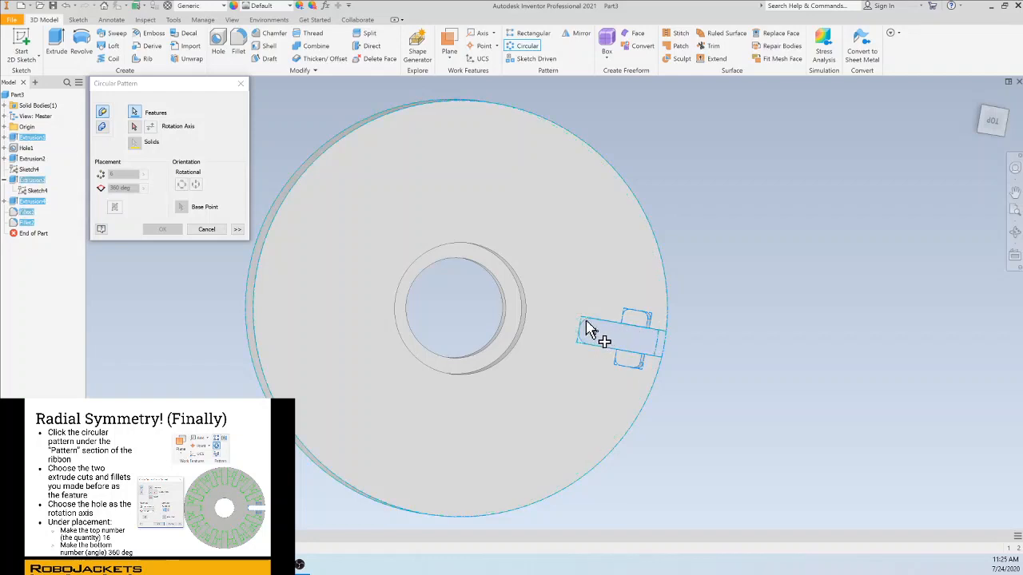
click(134, 126)
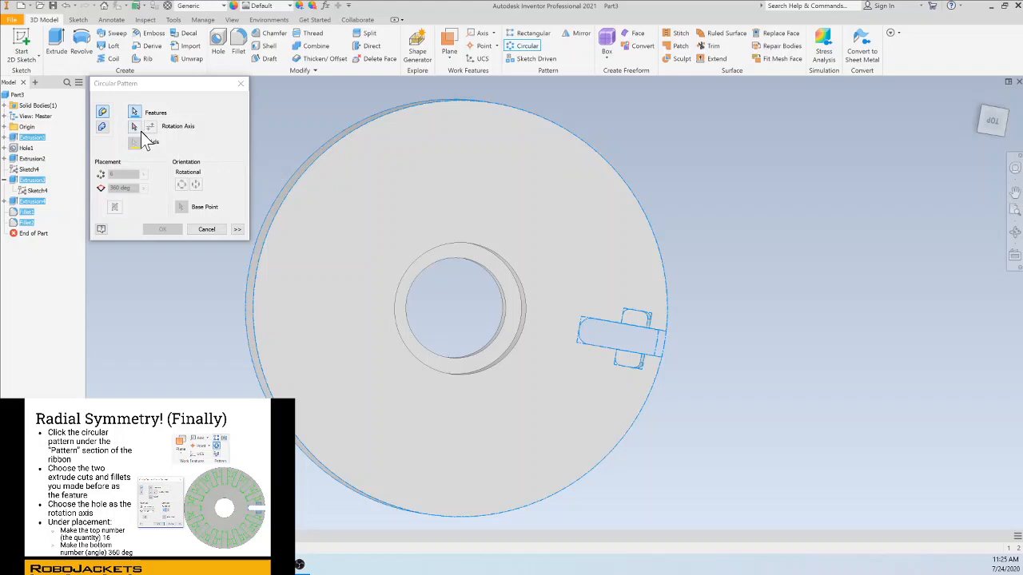
click(510, 272)
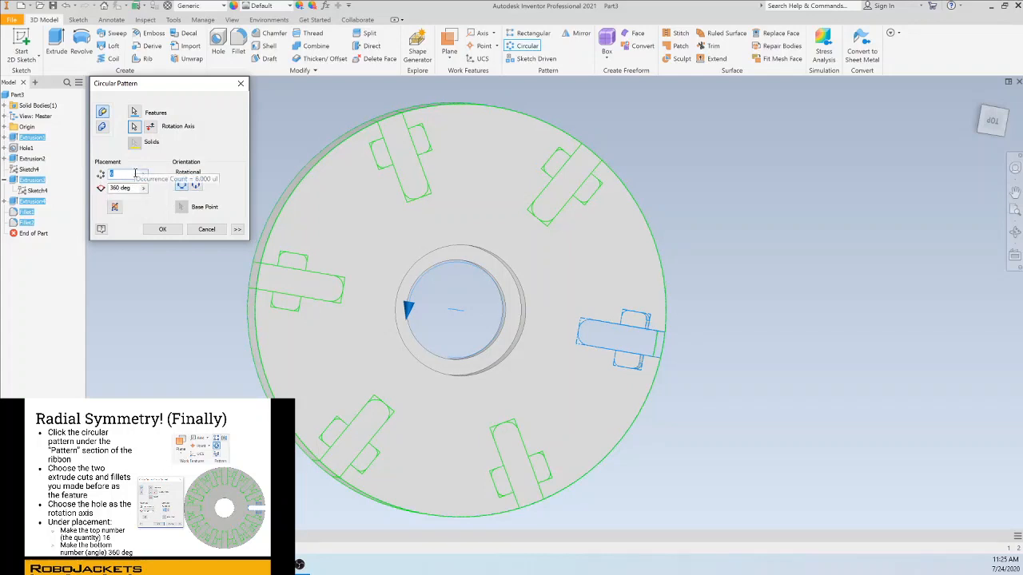
text(16)
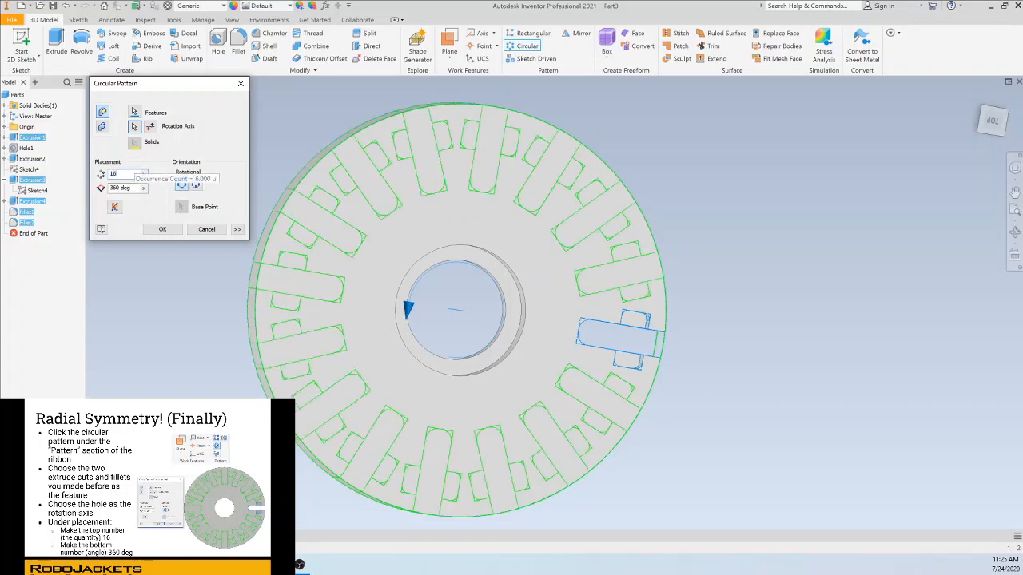
key(Return)
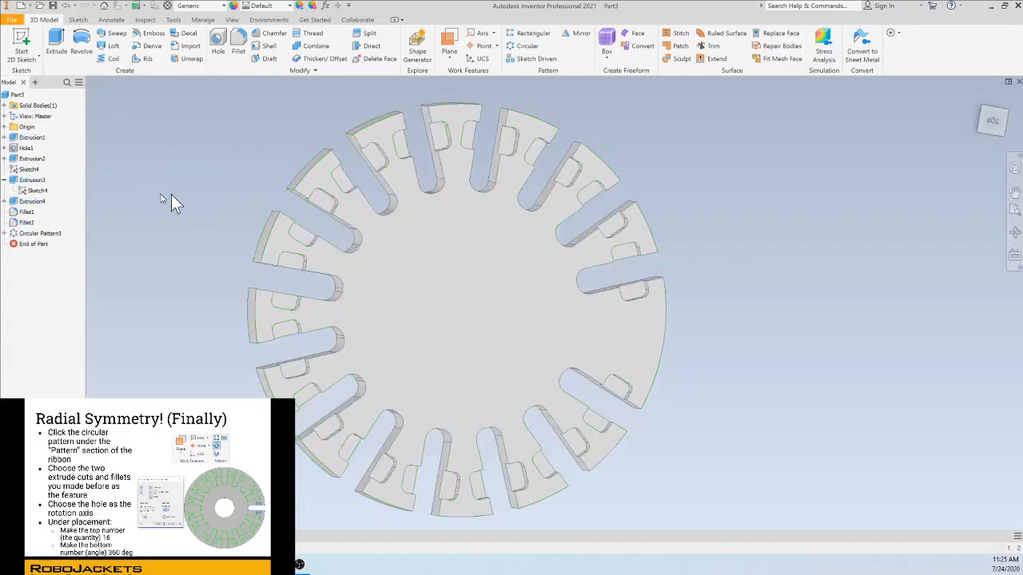
- Delete the circular pattern that covers the centre hole
shift+middle_drag(254, 184, 627, 354)
scroll(517, 246, up, 2)
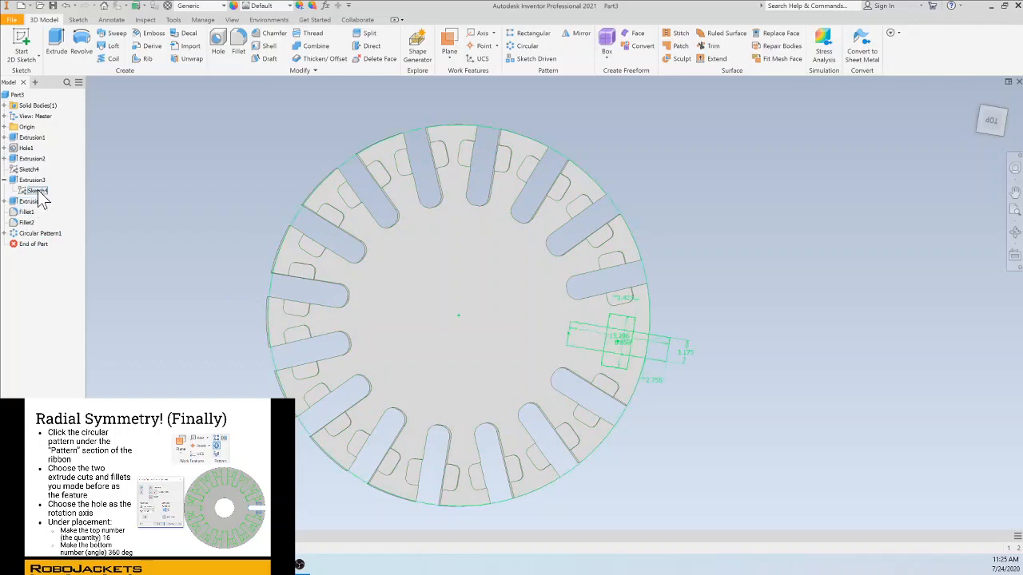
right_click(56, 239)
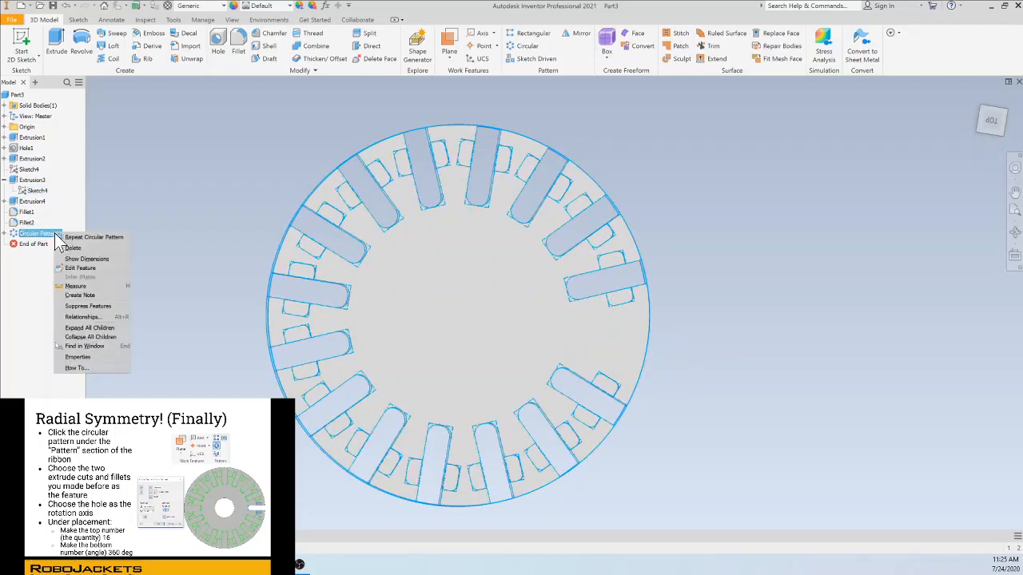
click(73, 249)
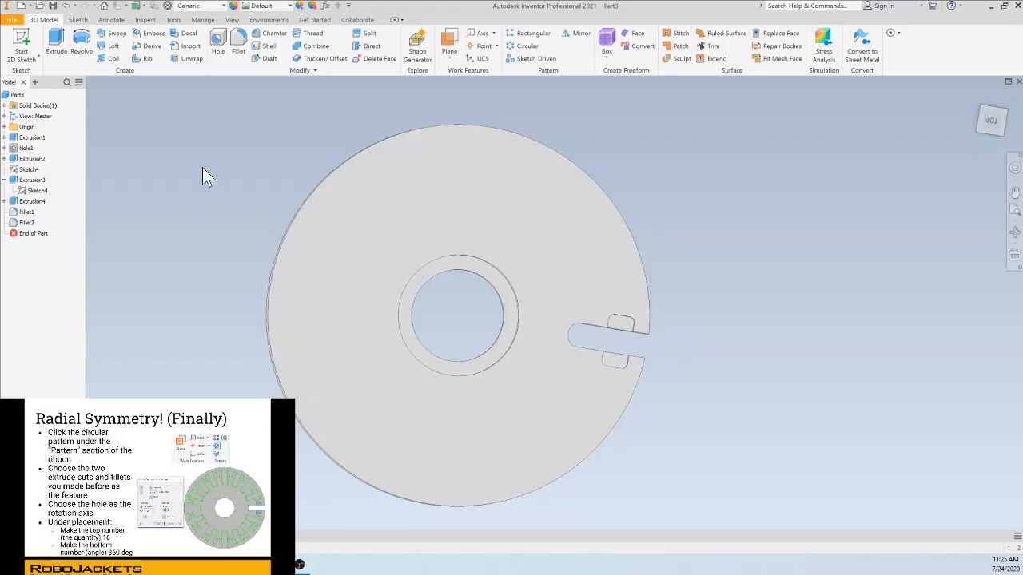
- Circularly pattern the edge slot, the crossing pocket and their two fillets about the centre hole, with 16 occurrences over 360 deg
click(523, 46)
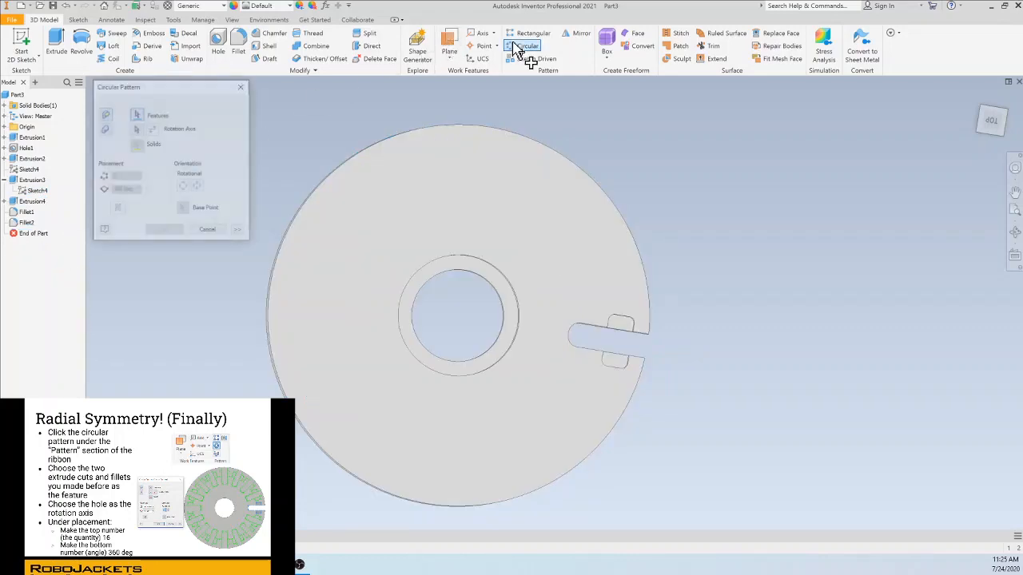
scroll(605, 250, up, 8)
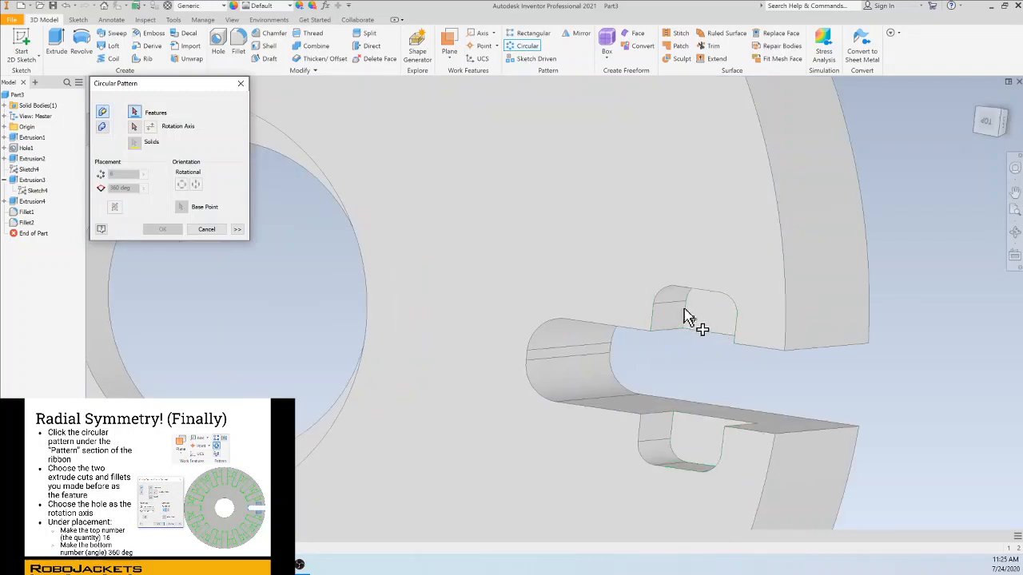
click(681, 313)
click(677, 319)
click(568, 365)
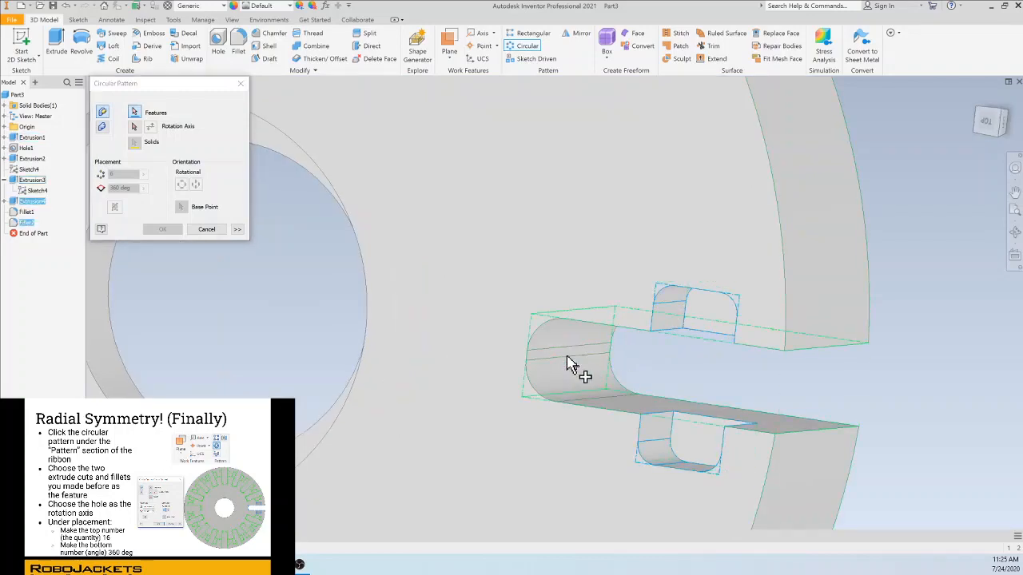
scroll(578, 365, down, 8)
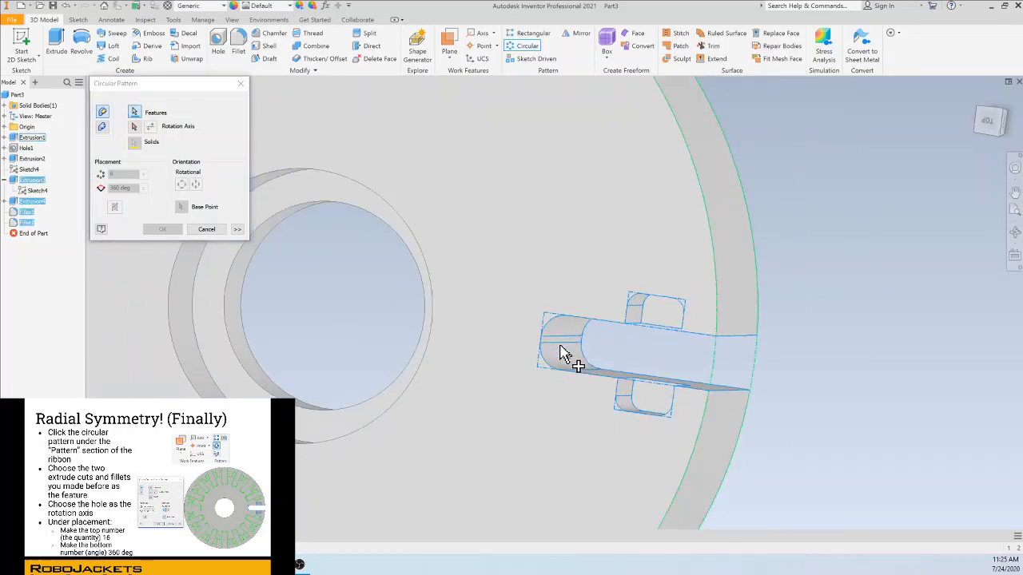
click(134, 126)
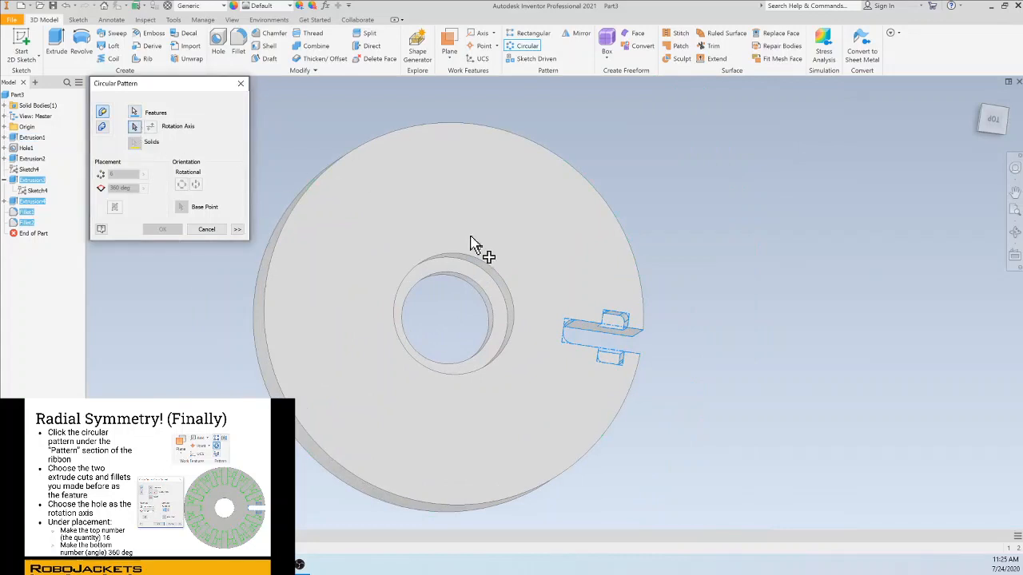
click(497, 285)
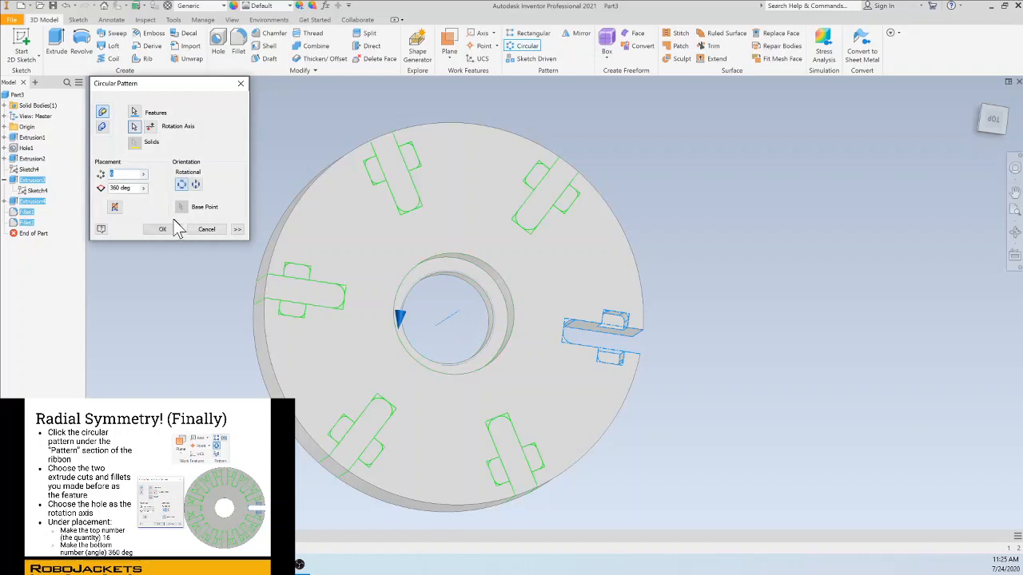
text(16)
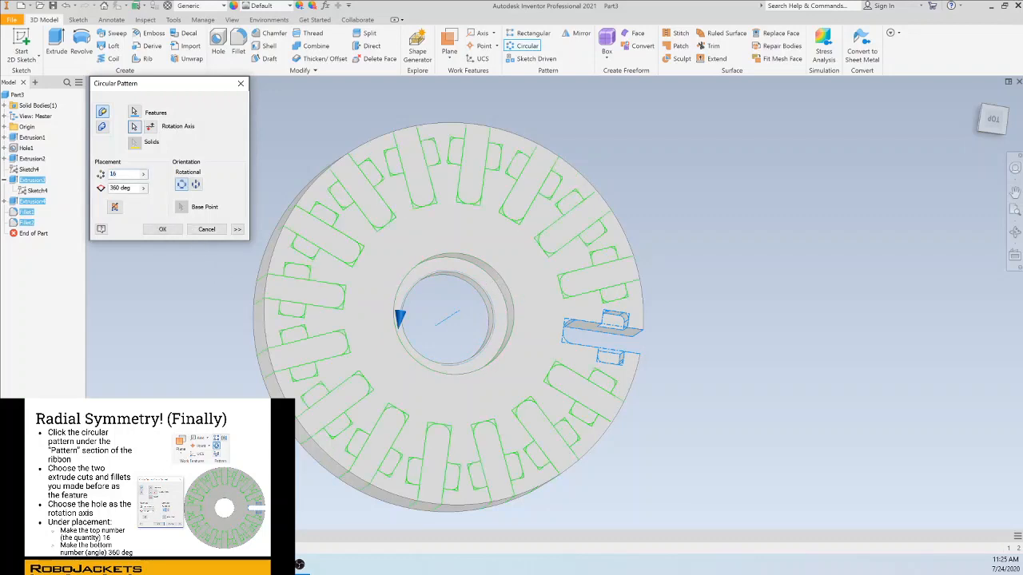
click(163, 229)
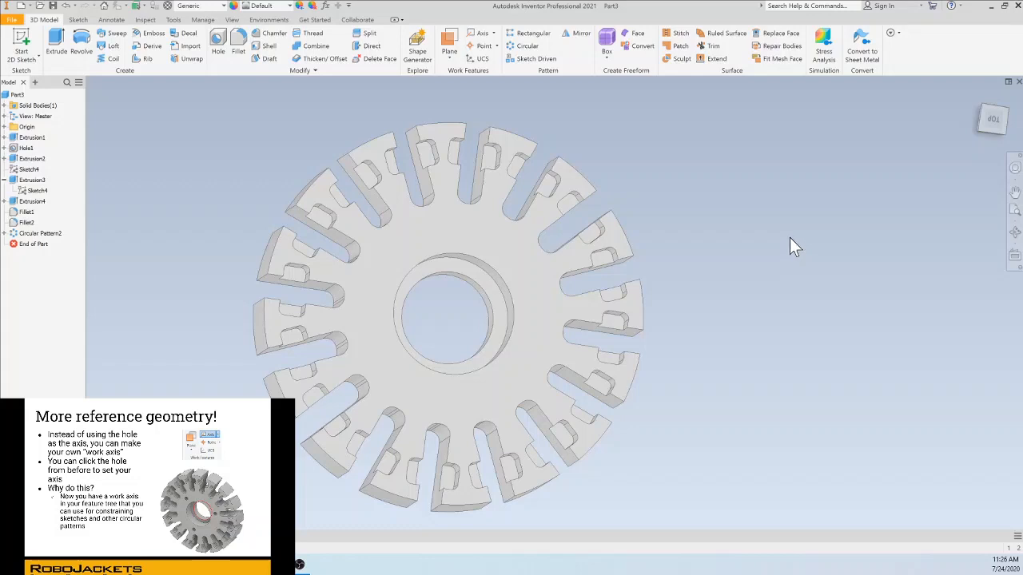
- Create a work axis through the centre hole
click(478, 36)
click(500, 287)
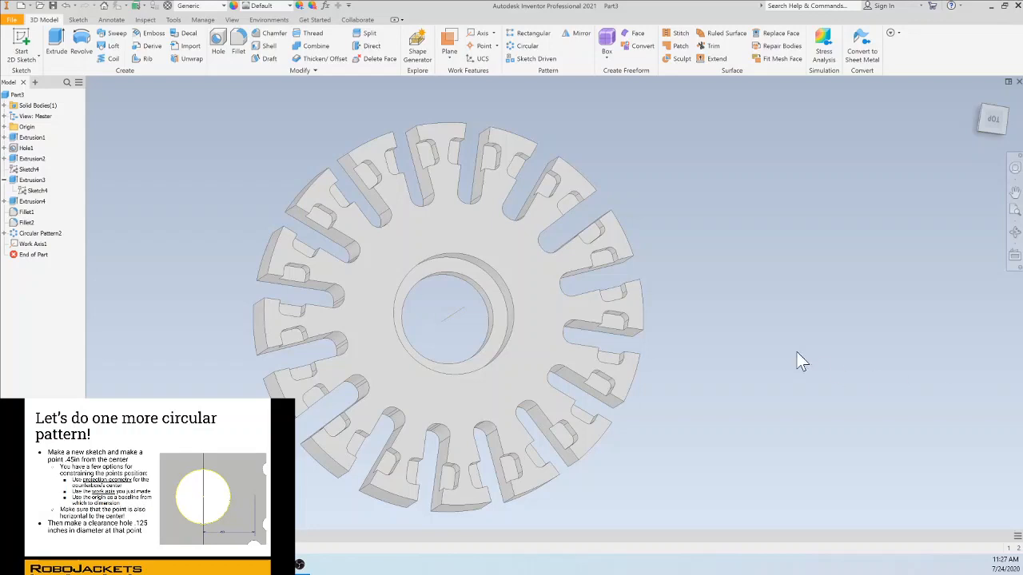
- Start a sketch on the disk's bottom face and place a point on the horizontal axis, about 9.7 mm right of the centre
mouse_move(719, 297)
shift+middle_down()
mouse_move(751, 286)
mouse_move(693, 285)
shift+middle_up()
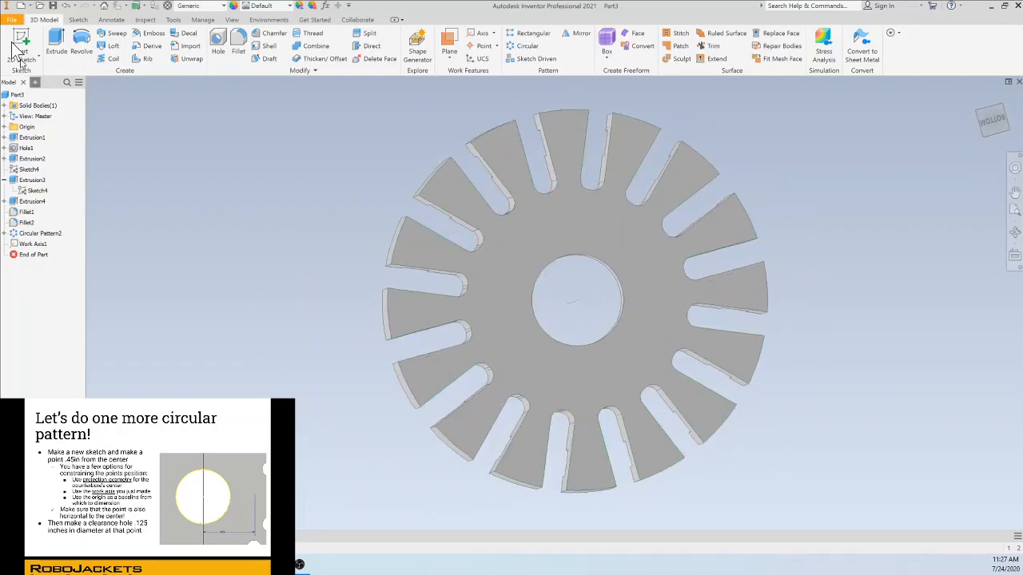
click(20, 48)
click(568, 213)
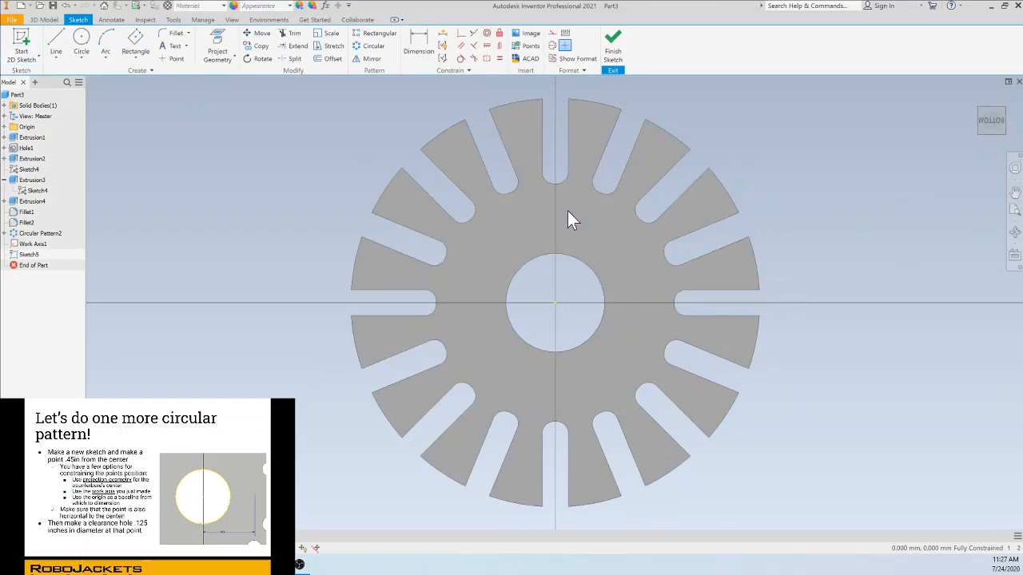
click(179, 59)
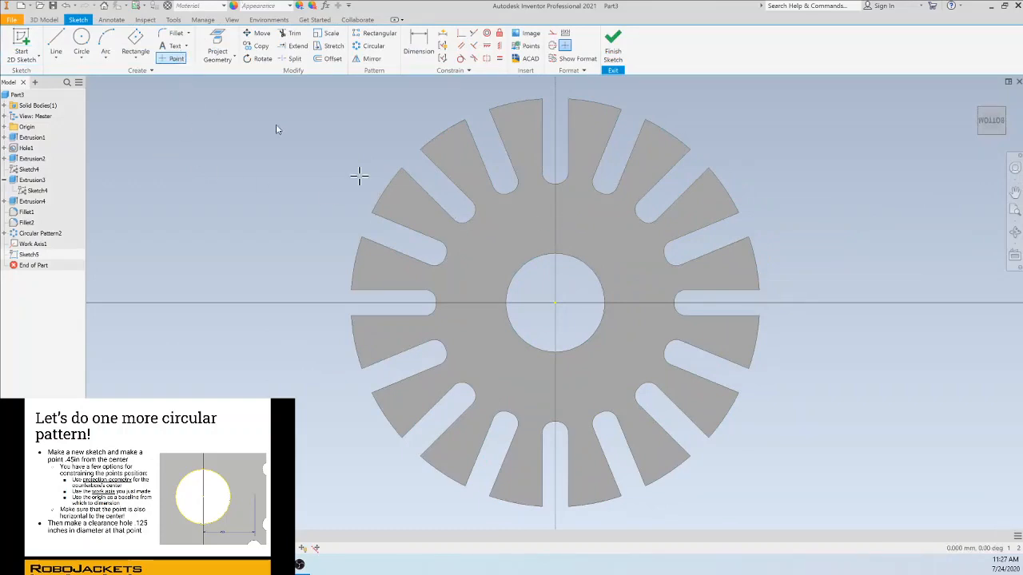
click(634, 301)
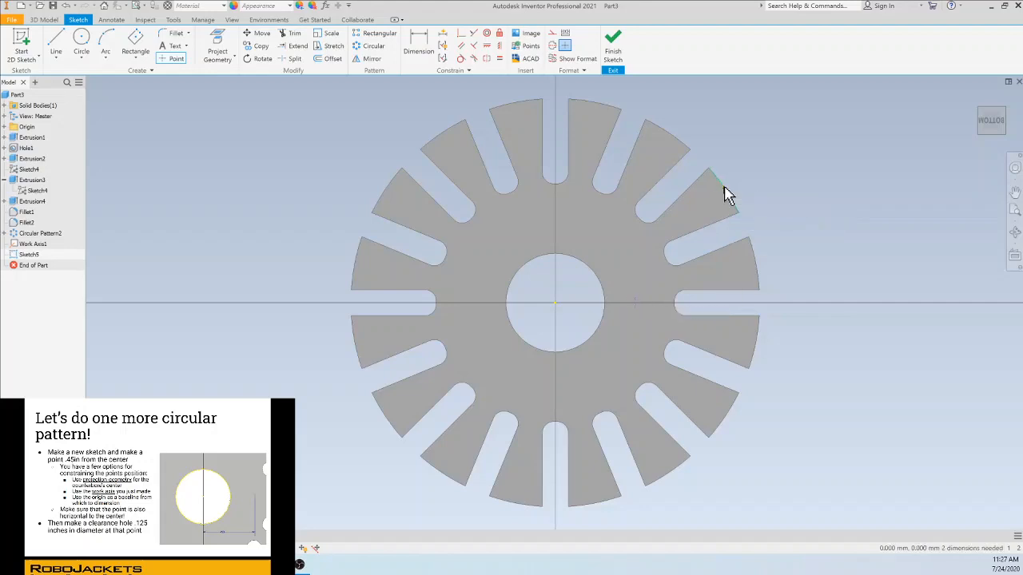
- Dimension the horizontal distance from the disk centre to the sketch point as .45 in
click(420, 55)
click(556, 303)
click(637, 303)
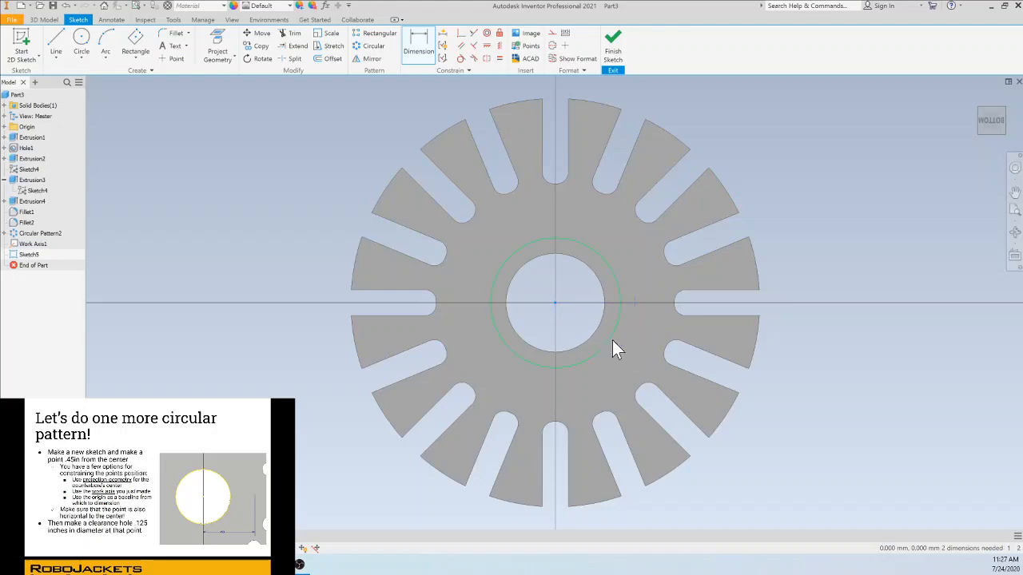
click(593, 330)
text(.45in)
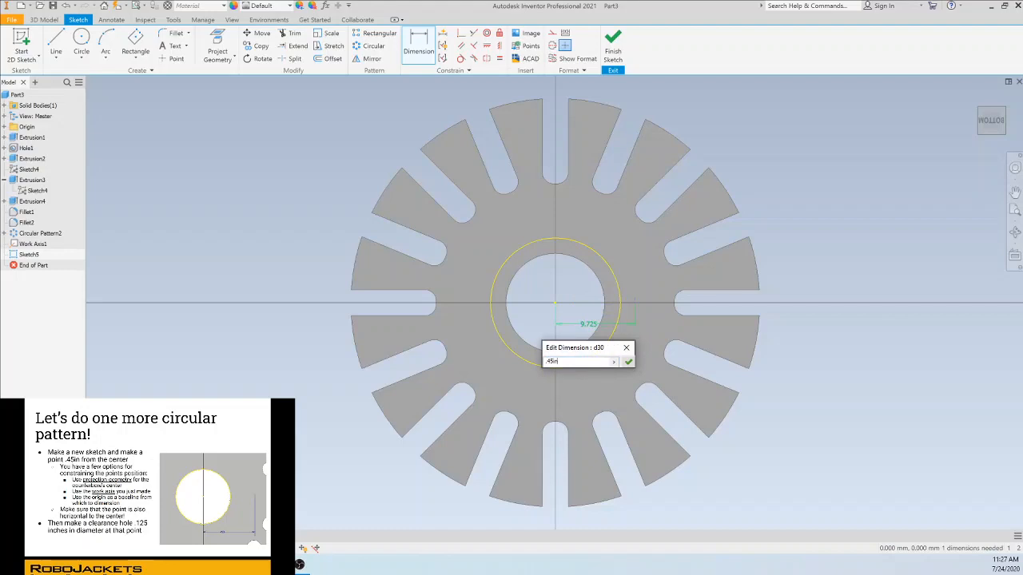
key(Return)
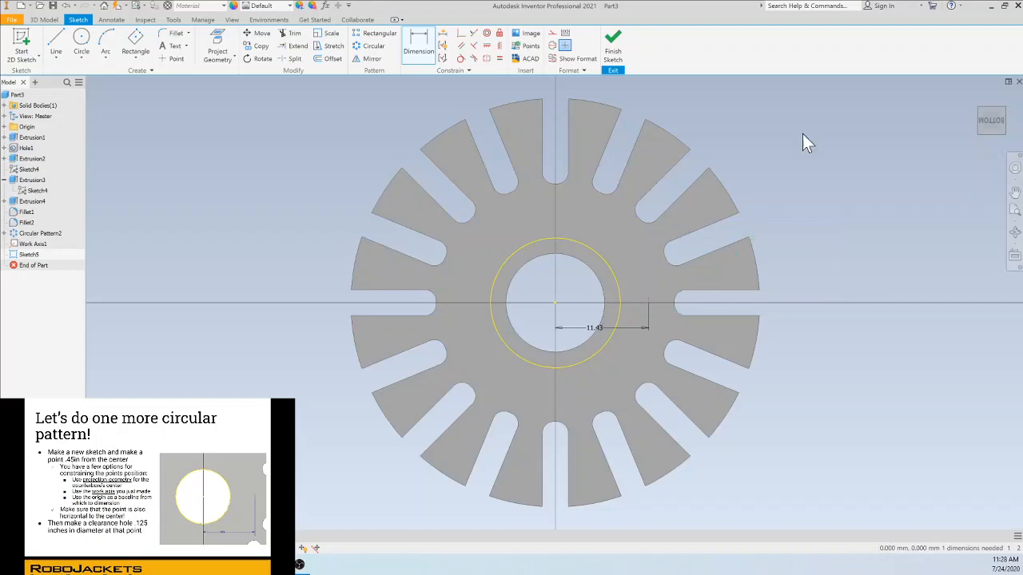
- Constrain the sketch point to be horizontal with the disk centre
key(Escape)
click(486, 45)
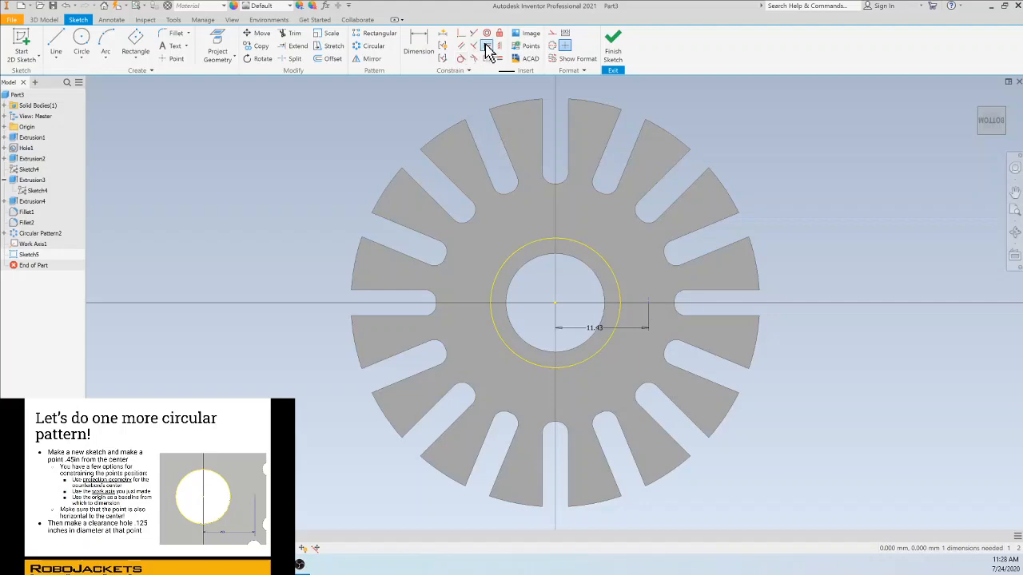
click(649, 304)
click(556, 303)
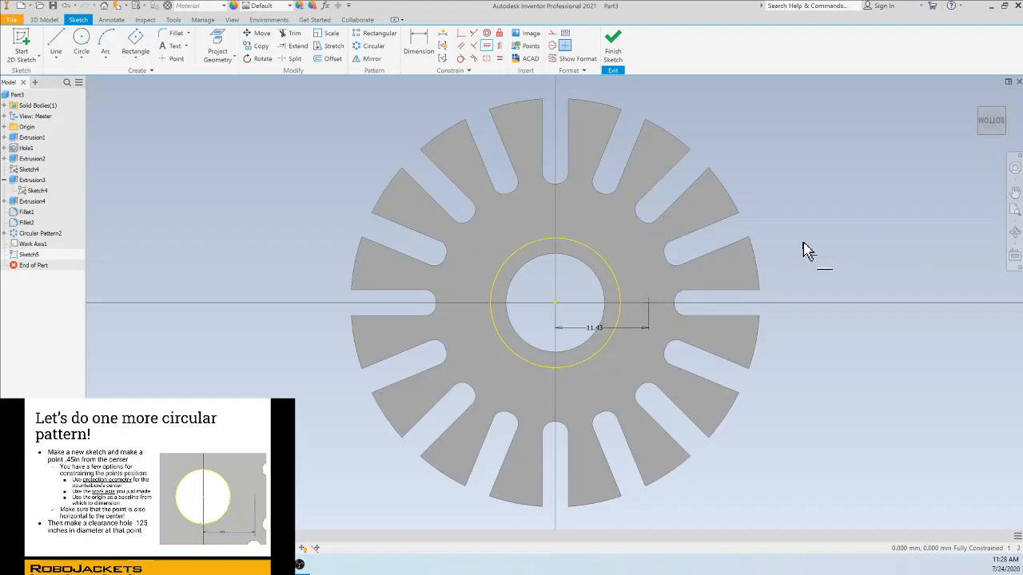
key(Escape)
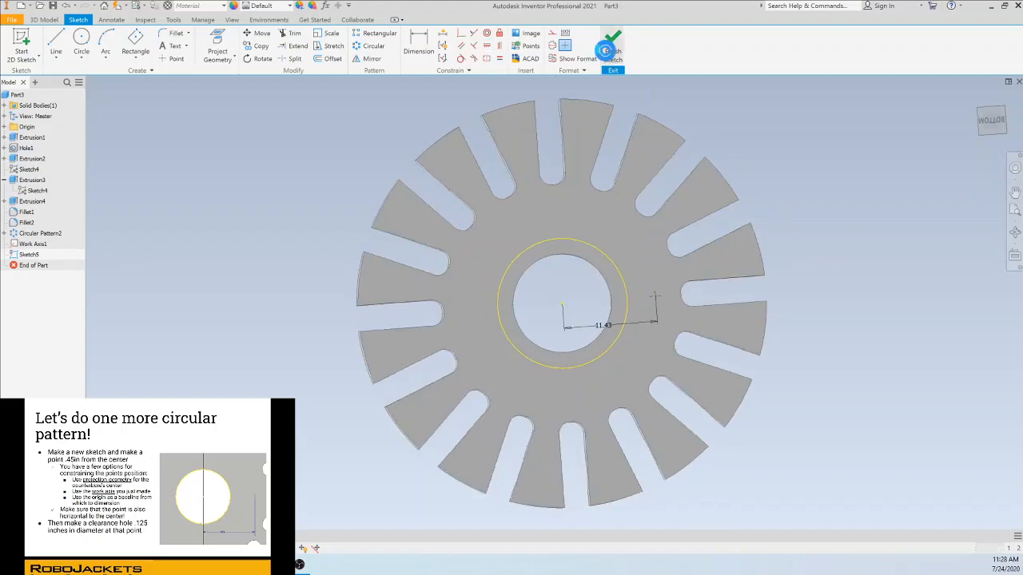
- Create a simple through-all hole of .125 in diameter at the sketch point
click(214, 42)
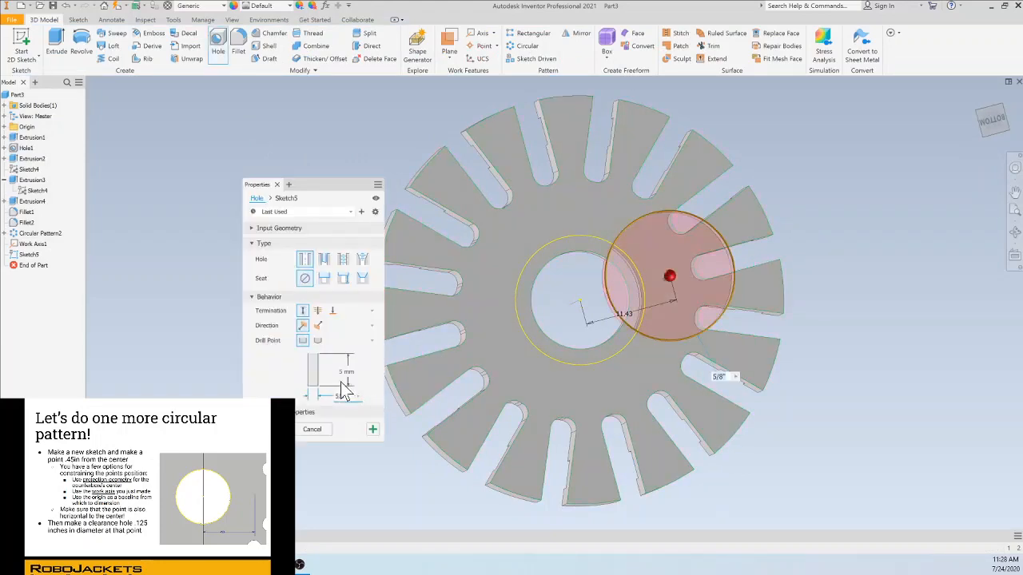
click(317, 311)
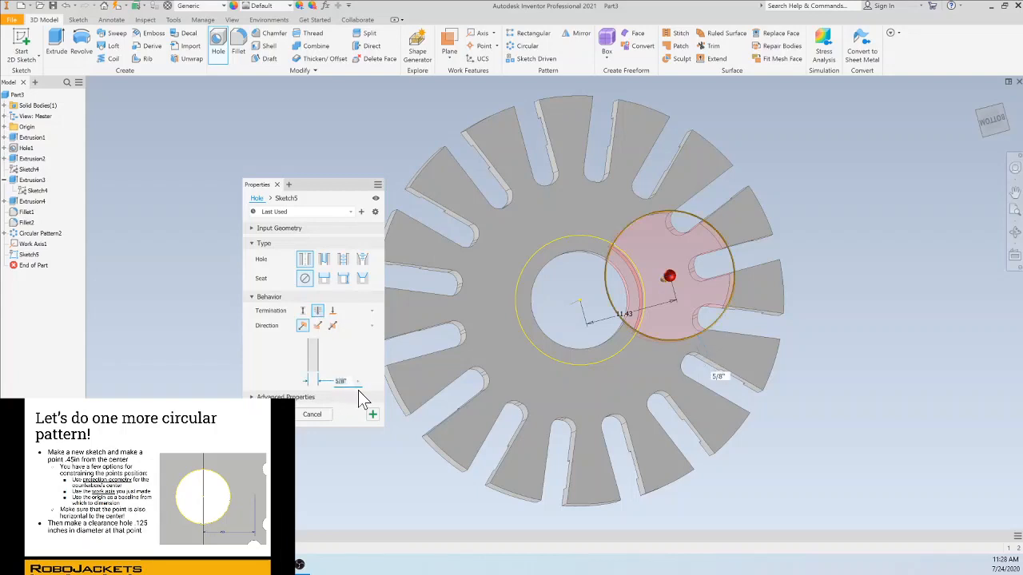
text(.125in)
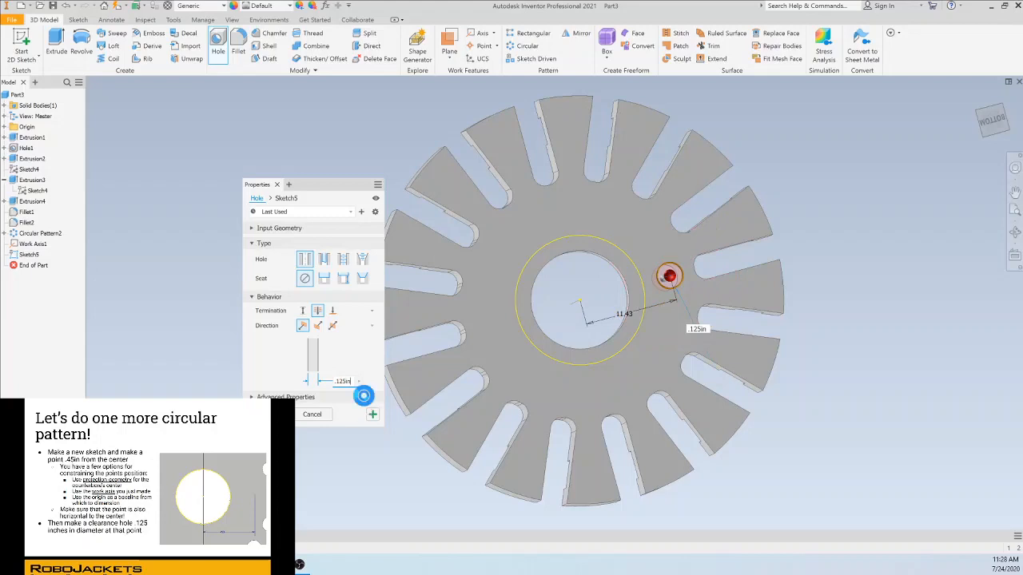
key(Return)
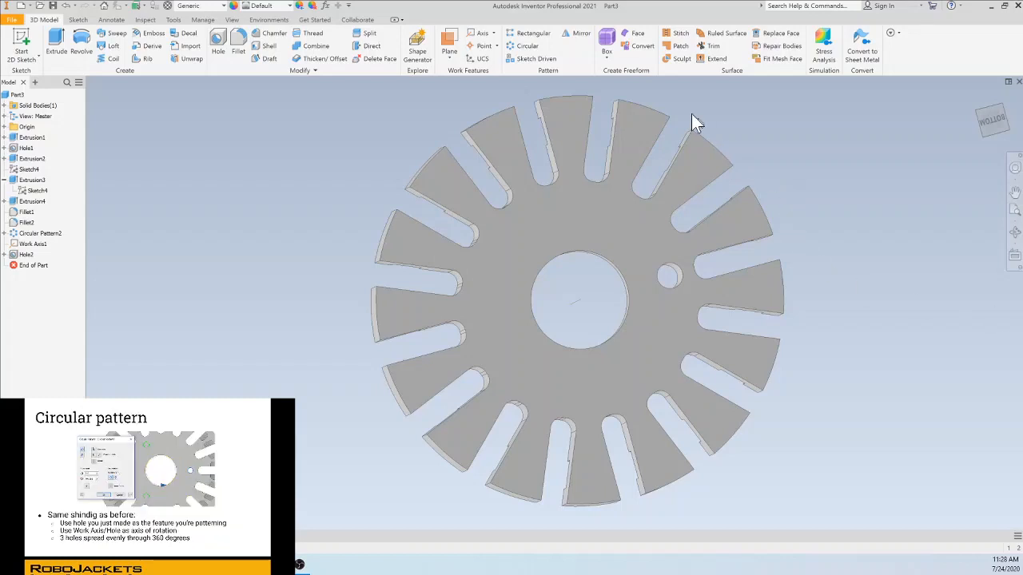
- Circularly pattern the .125 in hole about the work axis with 3 occurrences over 360 deg
click(529, 46)
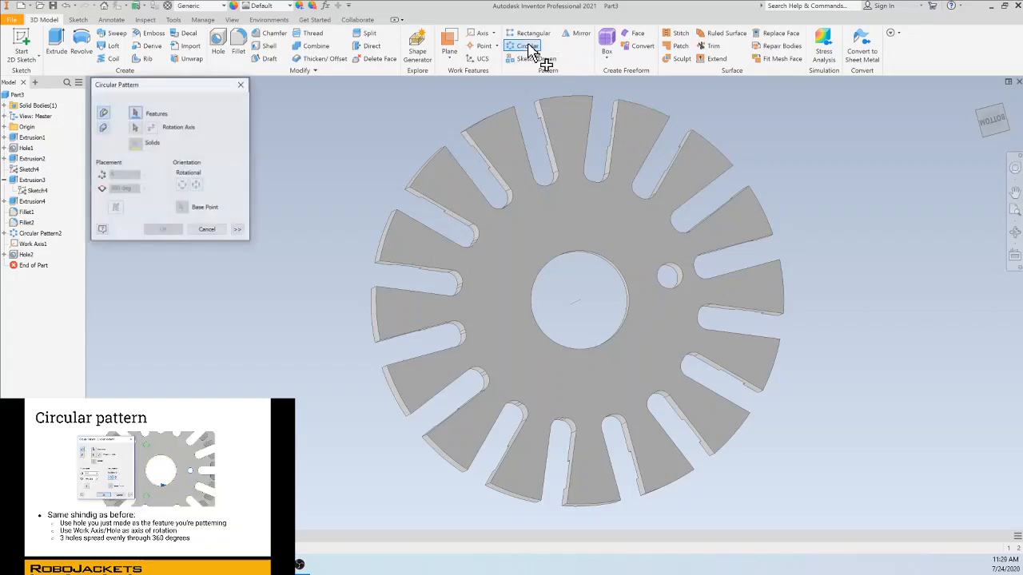
click(683, 281)
click(135, 127)
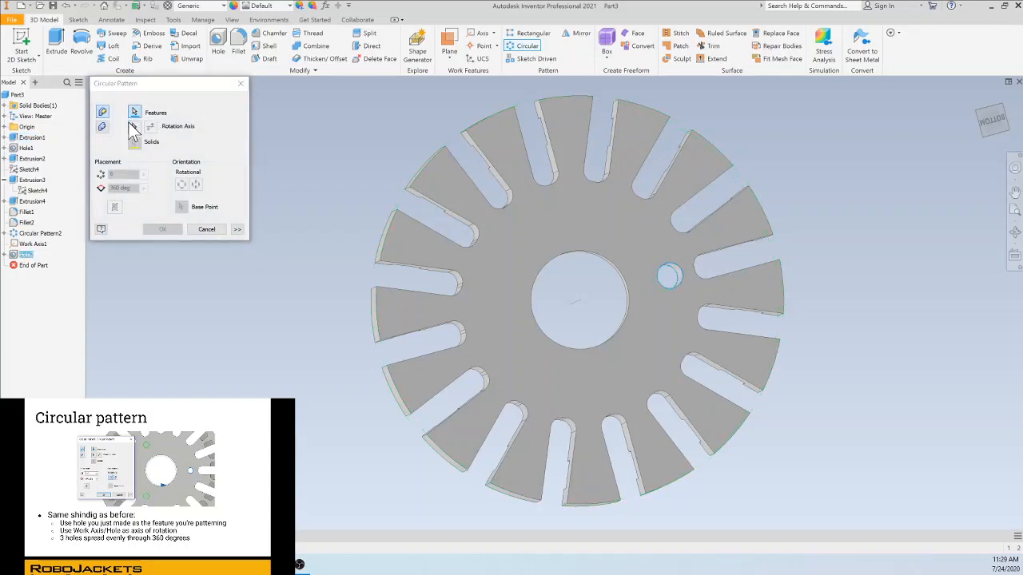
click(582, 302)
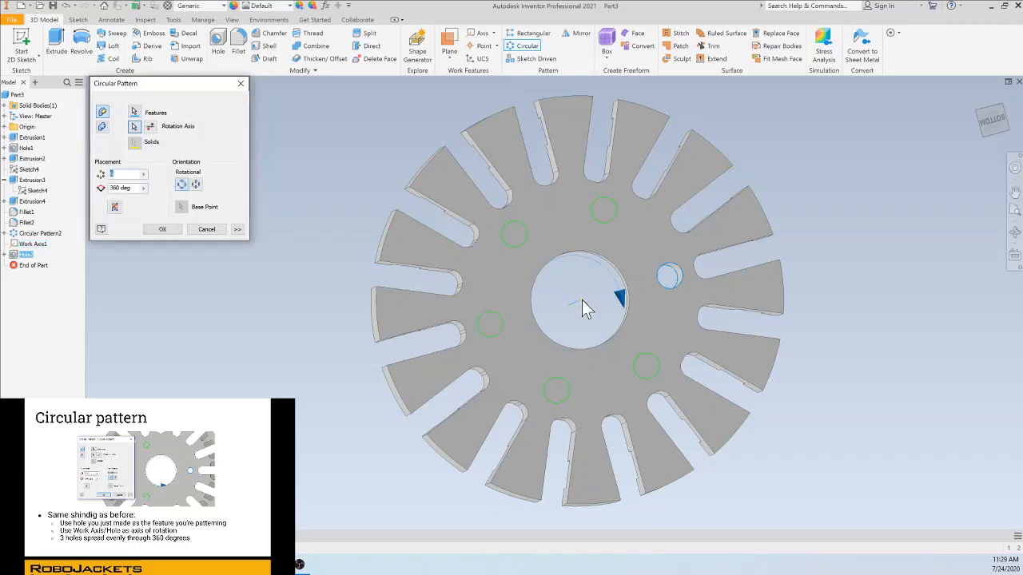
text(3)
click(164, 229)
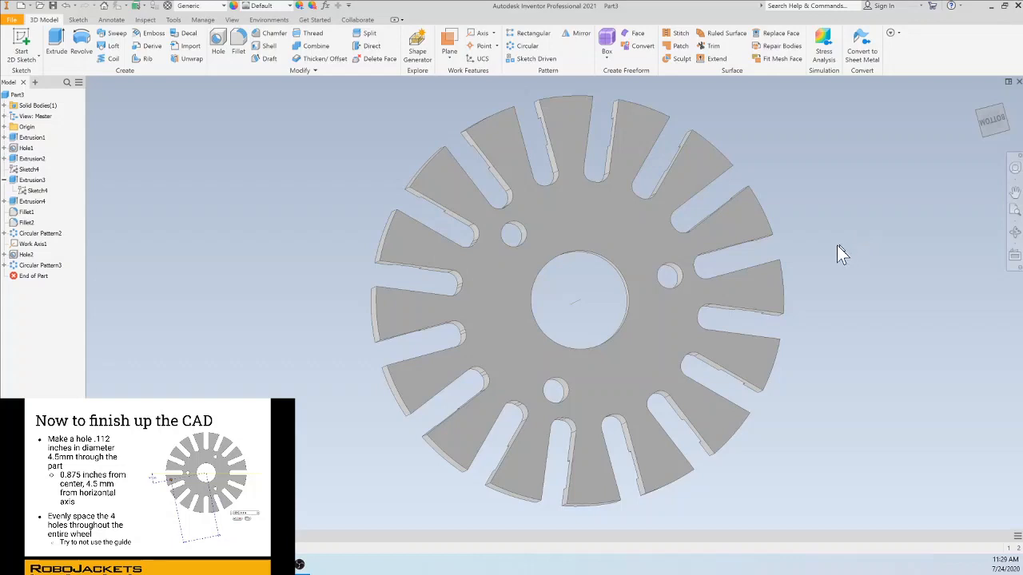
- Start a sketch on the bottom face and draw a .875 in line from the disk centre at 11.25 deg below the horizontal axis
click(21, 45)
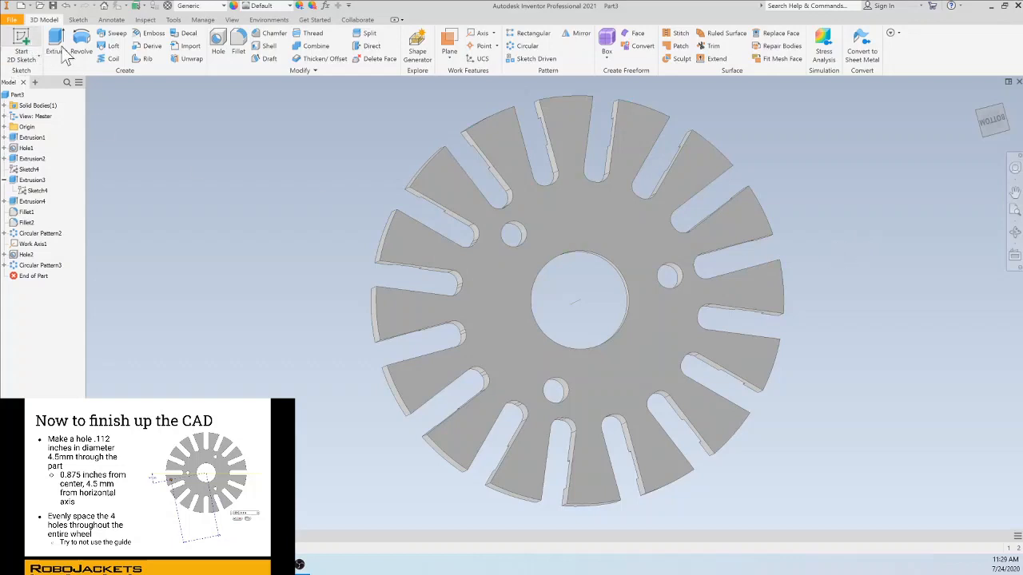
click(488, 284)
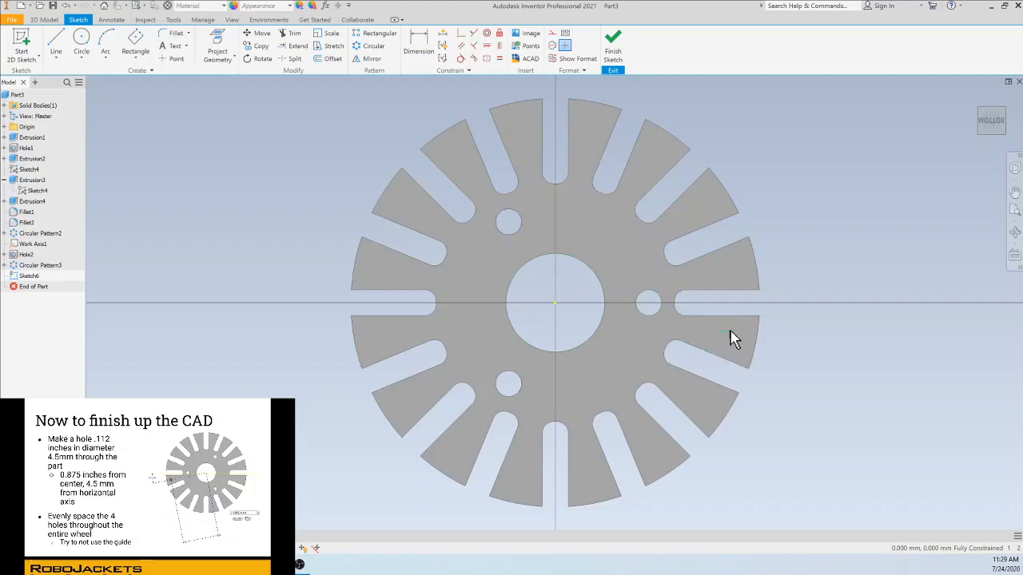
click(56, 41)
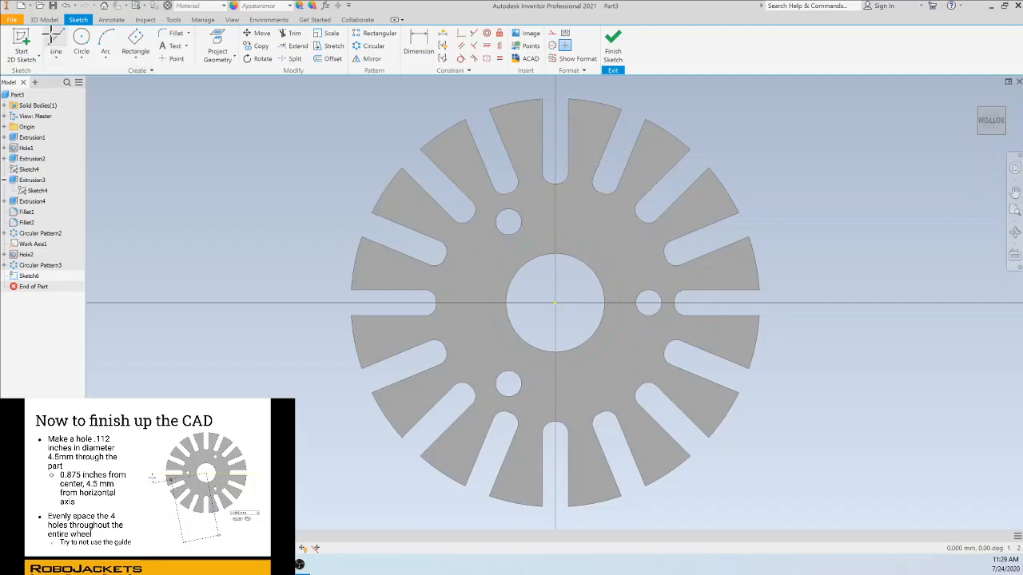
click(555, 303)
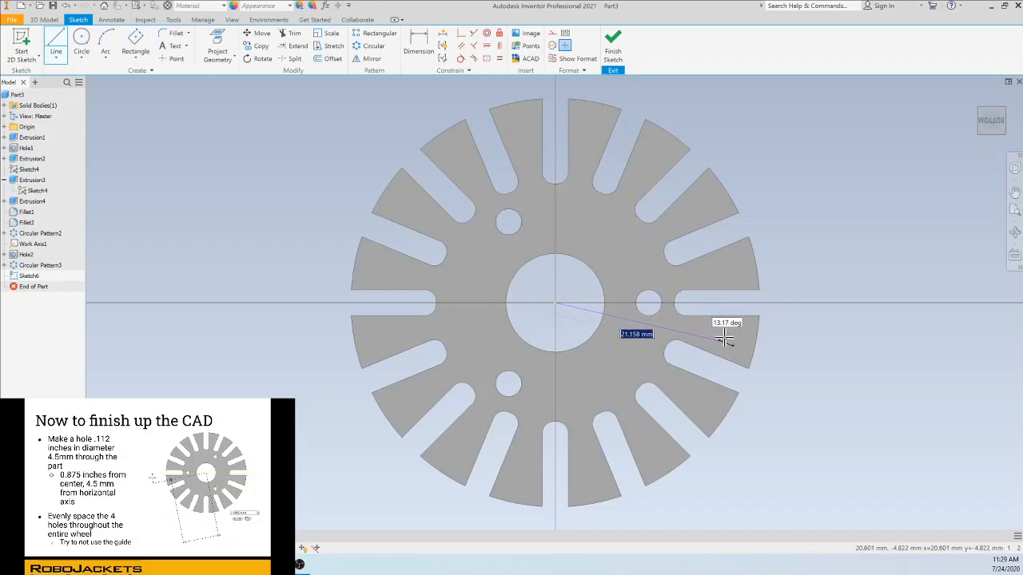
key(BackSpace)
text(.875in)
key(Tab)
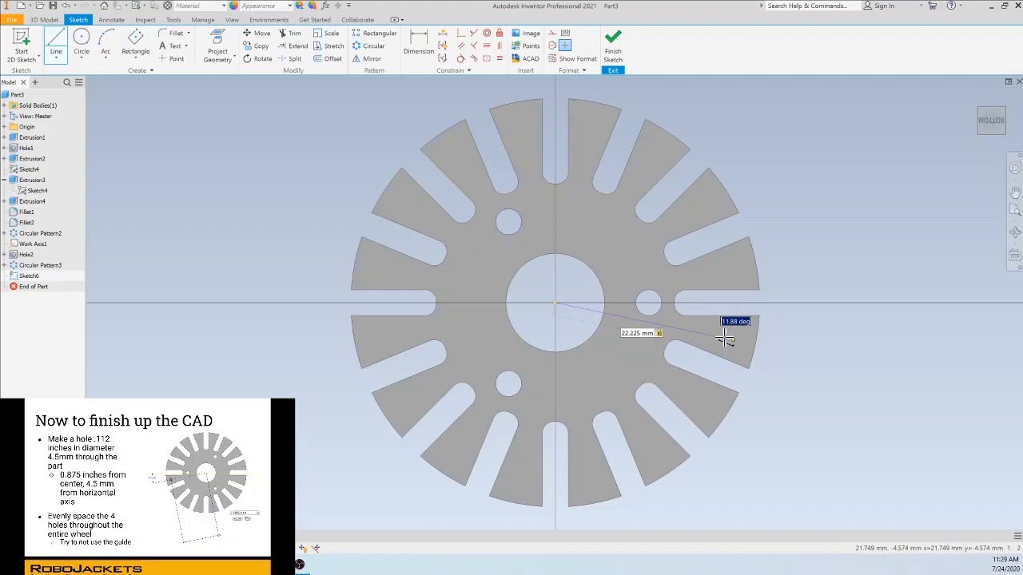
text(11.25)
key(Return)
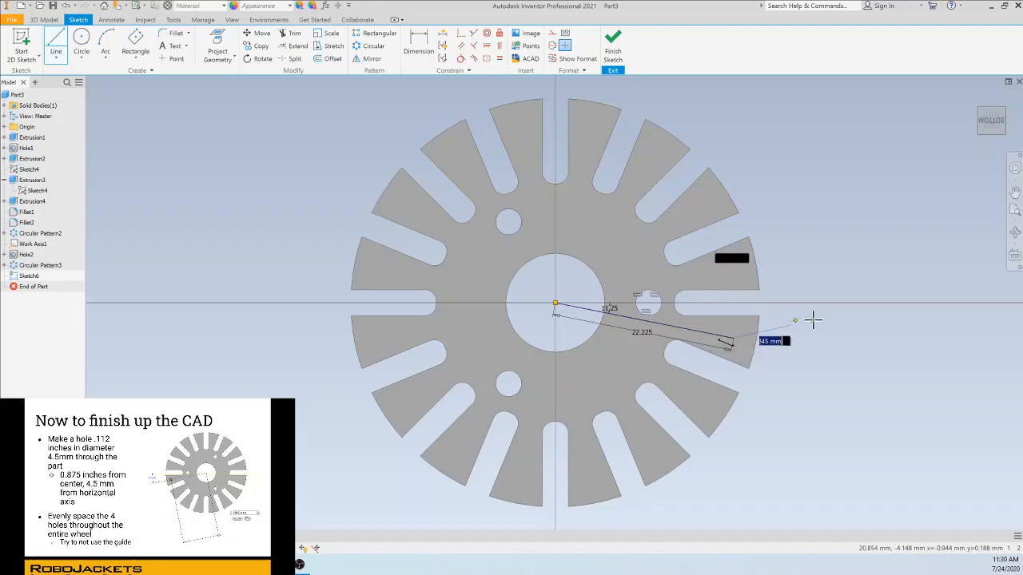
key(Escape)
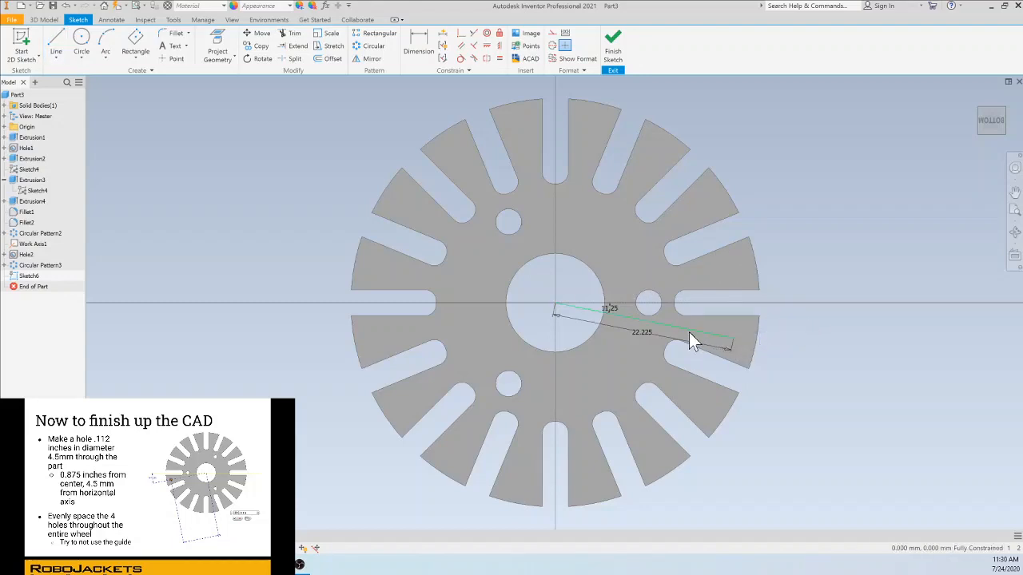
- Place a sketch point at the outer end of the angled line and finish the sketch
right_click(689, 334)
click(729, 333)
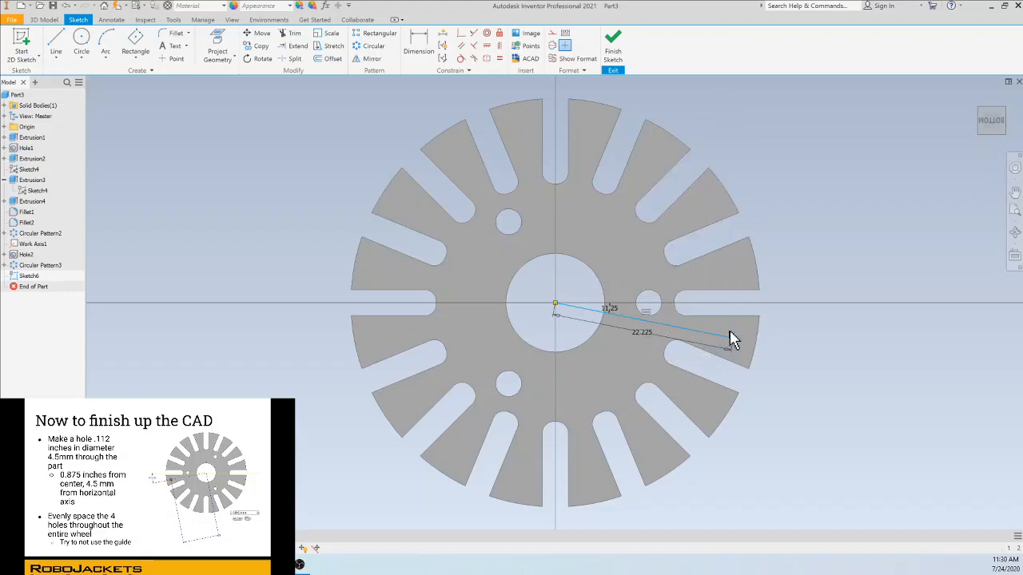
click(841, 310)
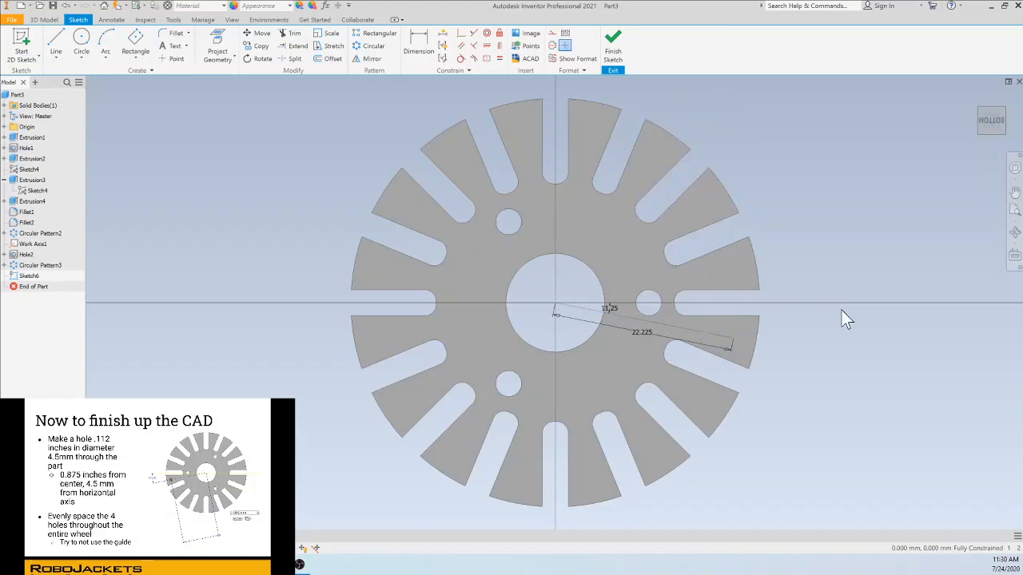
click(171, 58)
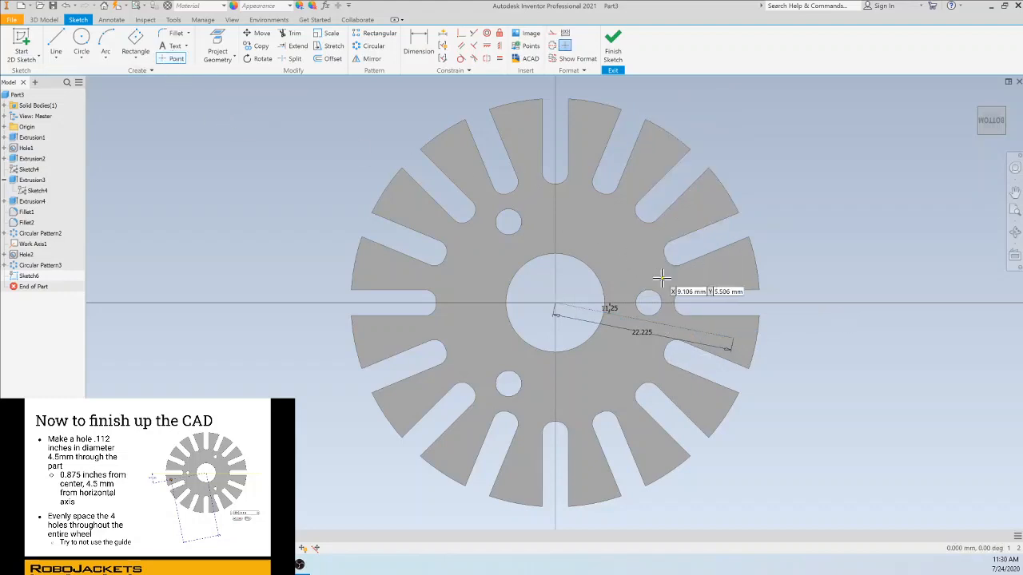
click(733, 339)
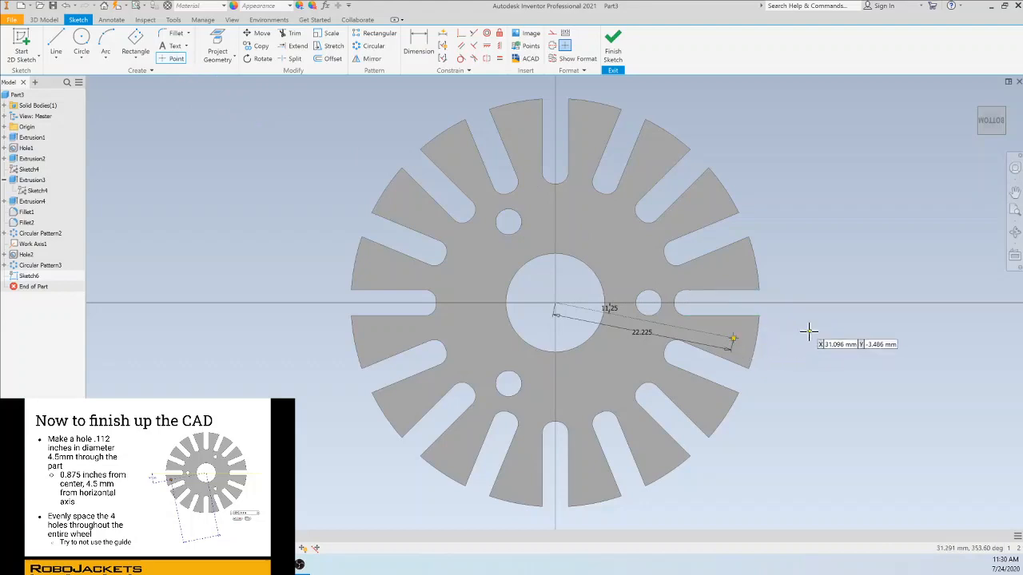
key(Escape)
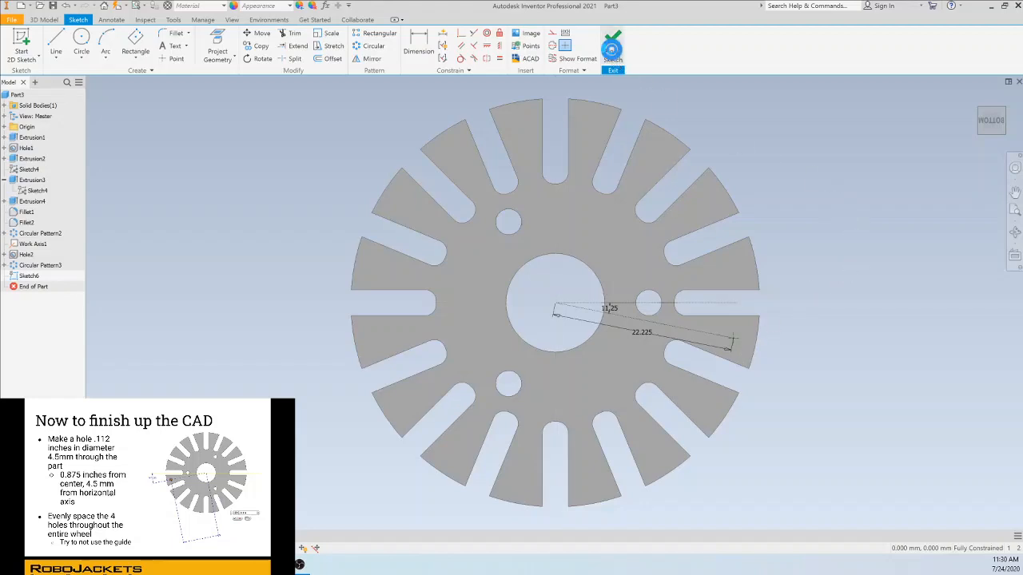
click(611, 50)
- Create a simple blind hole 4.5 mm deep at the new sketch point
click(218, 47)
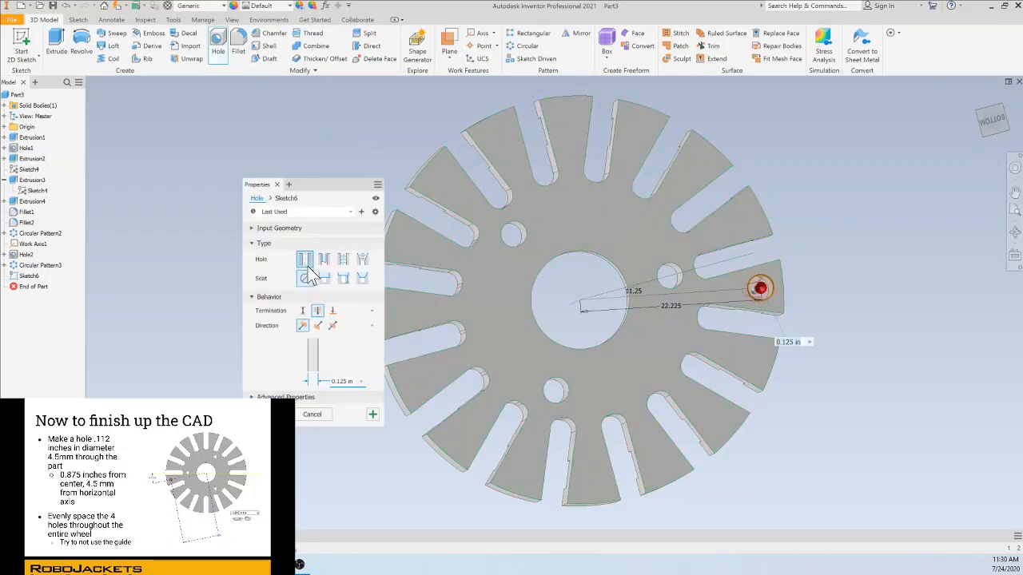
click(304, 311)
text(4.5)
key(Return)
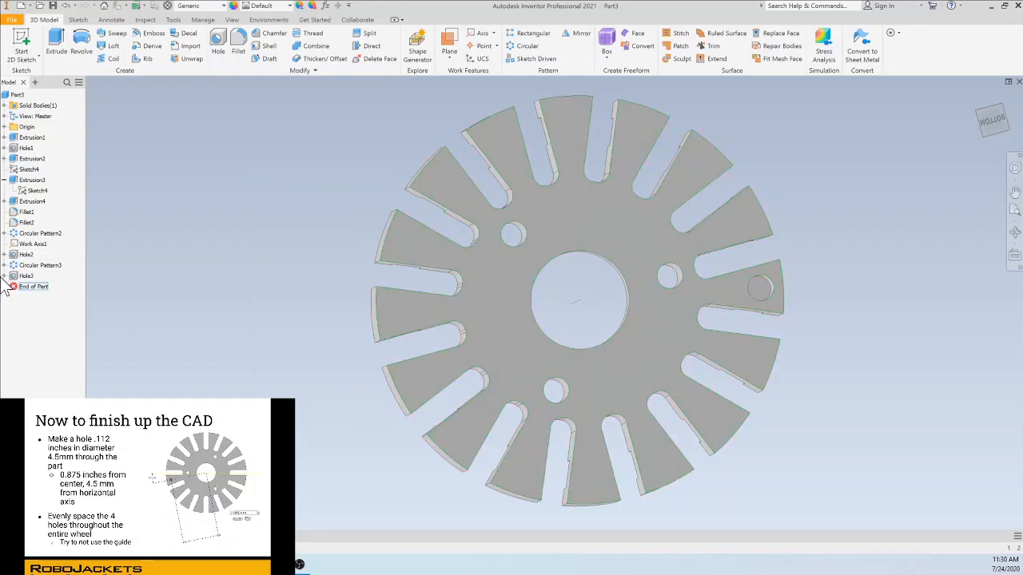
- Edit the 4.5 mm deep hole and set its diameter to .112 in
right_click(27, 282)
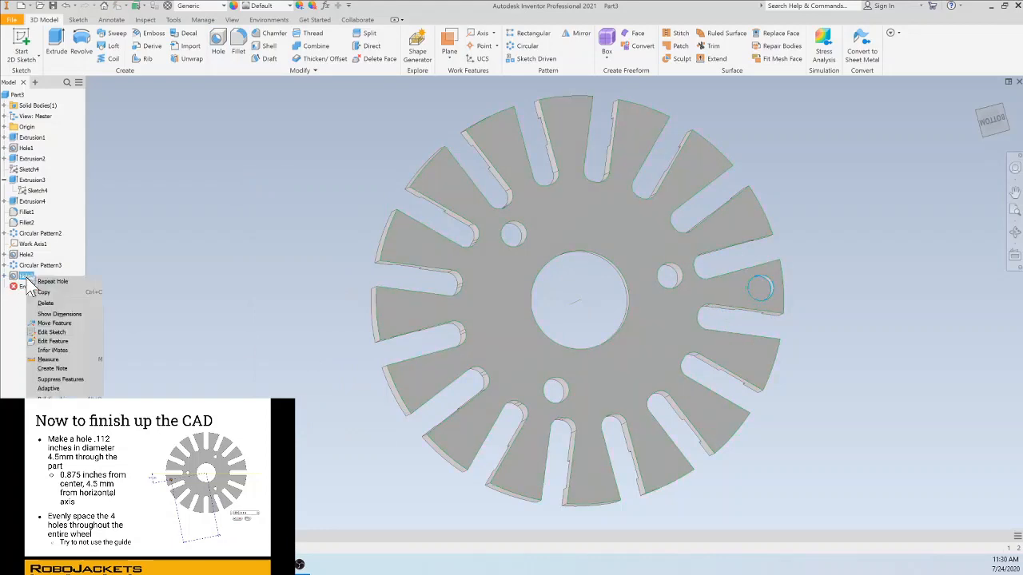
click(68, 339)
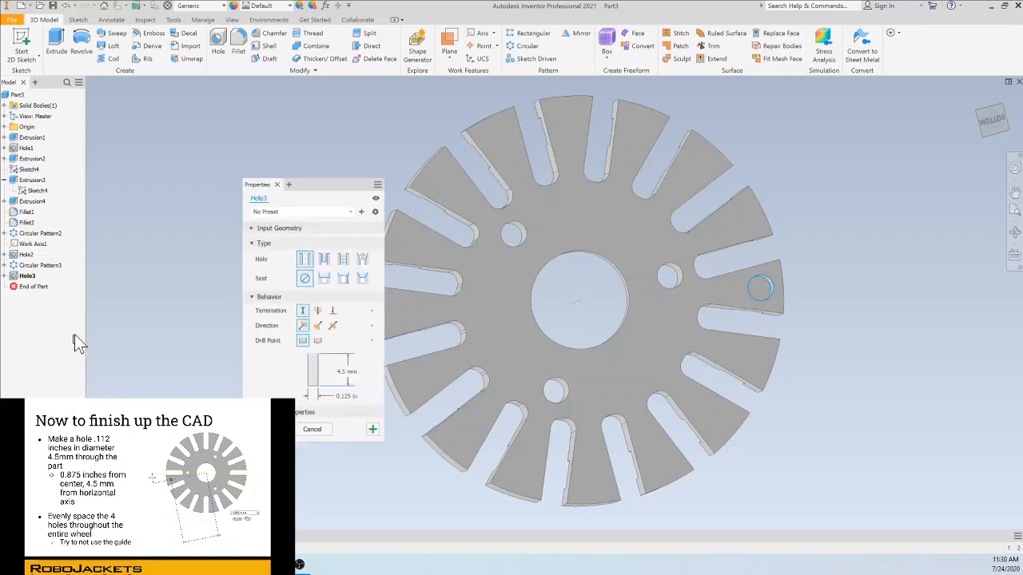
click(346, 396)
text(.12)
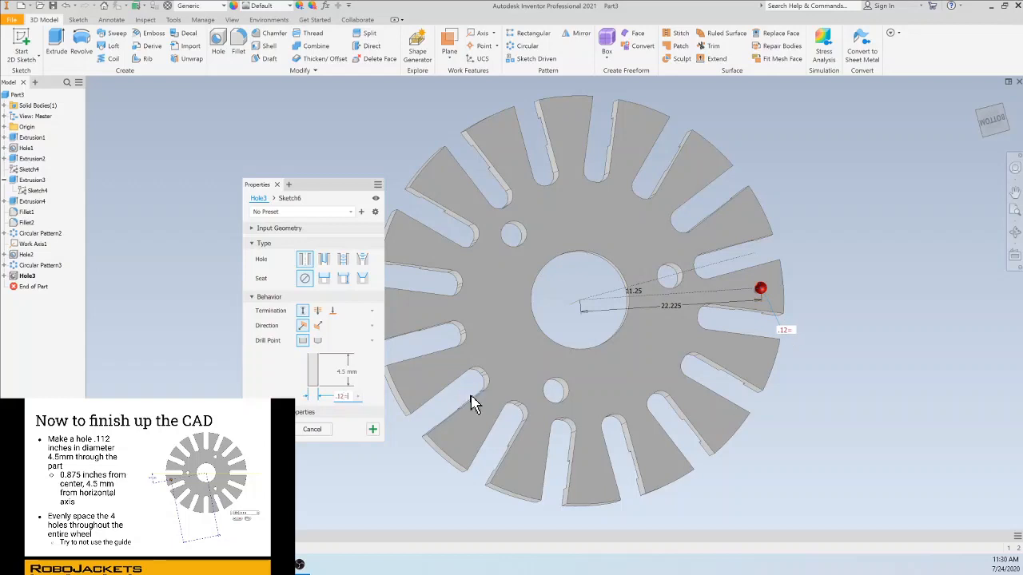
key(BackSpace)
key(Return)
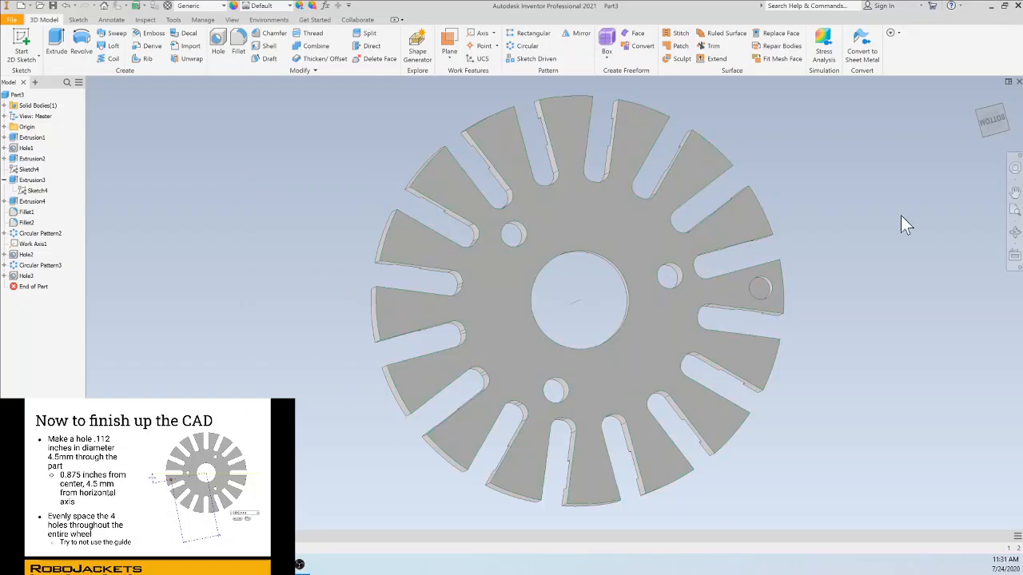
- Circularly pattern the 4.5 mm deep hole about the centre bore's axis with 4 occurrences over 360 deg
click(528, 47)
click(763, 292)
click(135, 128)
click(605, 266)
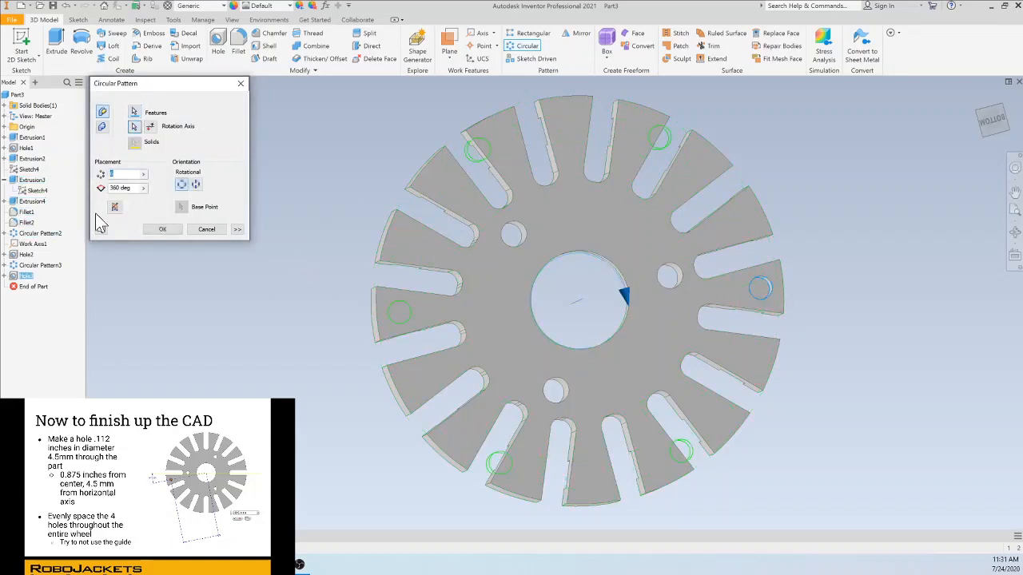
text(4)
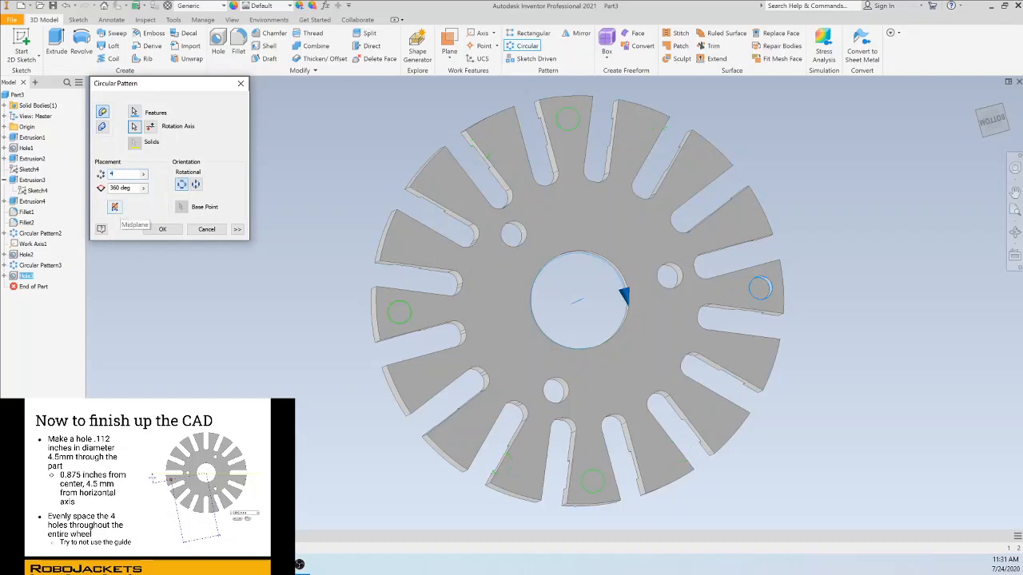
click(159, 231)
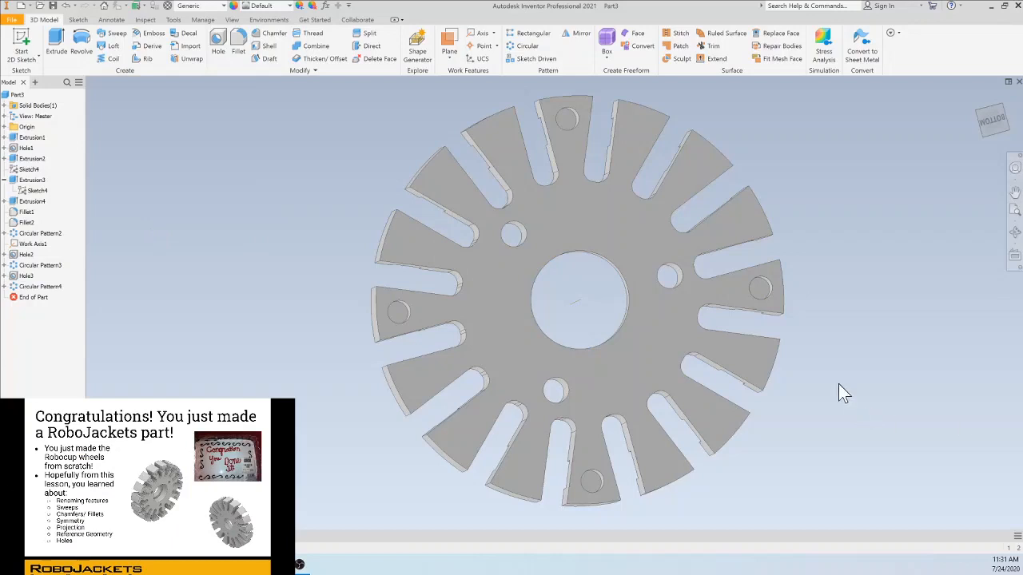
key(F6)
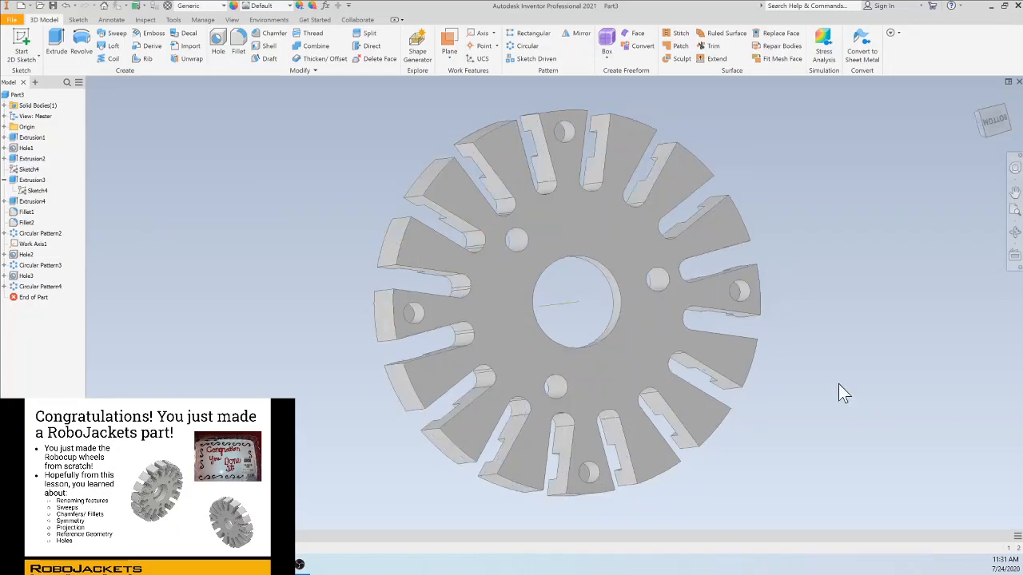